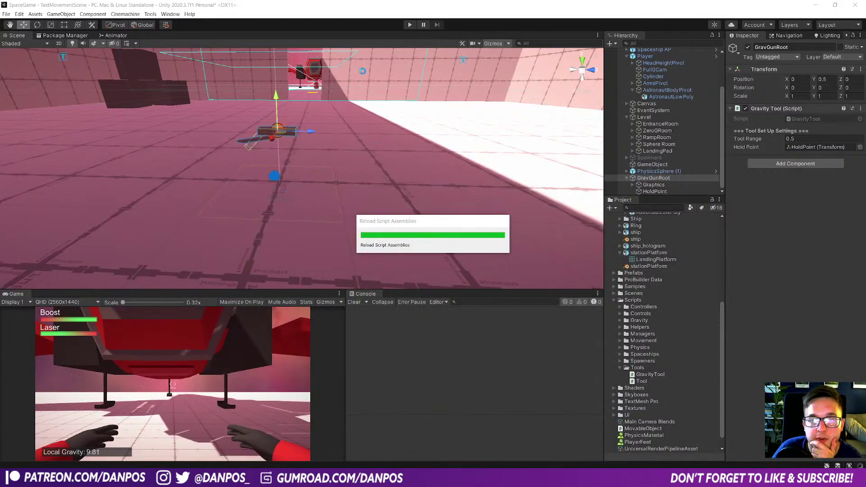
# Step: Run the scene in play mode to check the hold point's position, and stop it
pyautogui.click(410, 25)
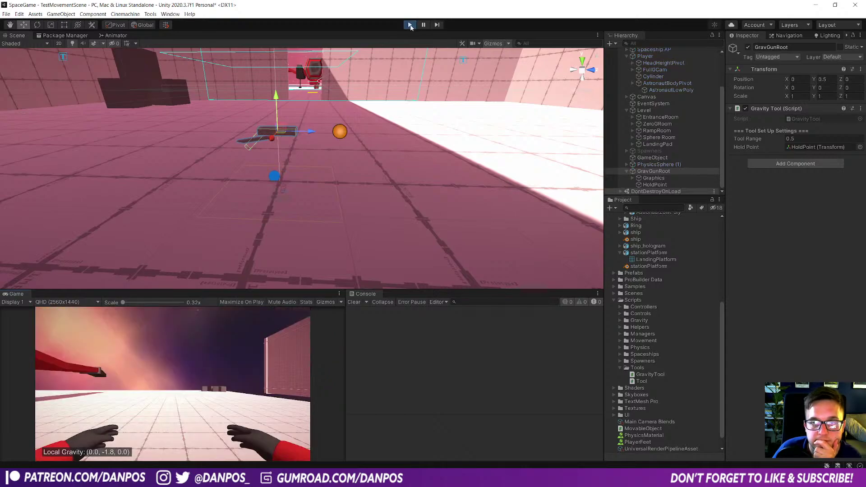
pyautogui.click(410, 25)
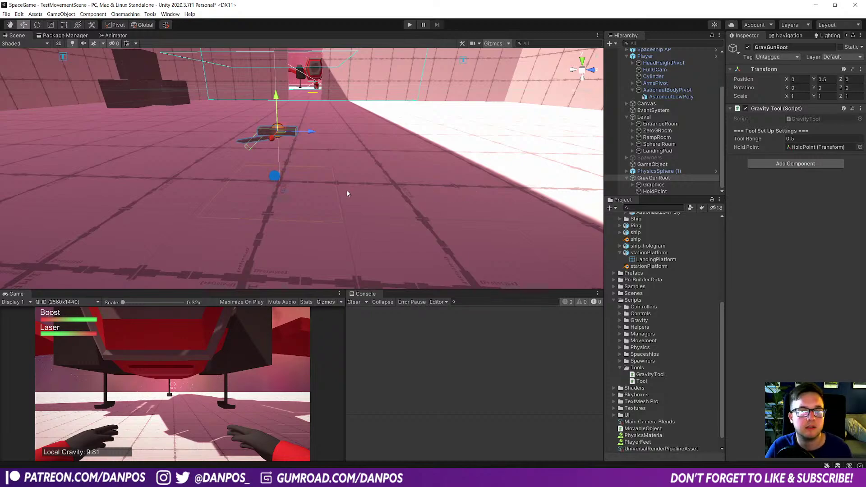
# Step: Move GravGunRoot to about -0.803 on X, rotate it to about 148.69° on Y, and briefly run the scene
pyautogui.moveTo(343, 185); pyautogui.dragTo(308, 195, button='right')
pyautogui.moveTo(323, 125); pyautogui.dragTo(225, 130)
pyautogui.press('e')
pyautogui.click(410, 25)
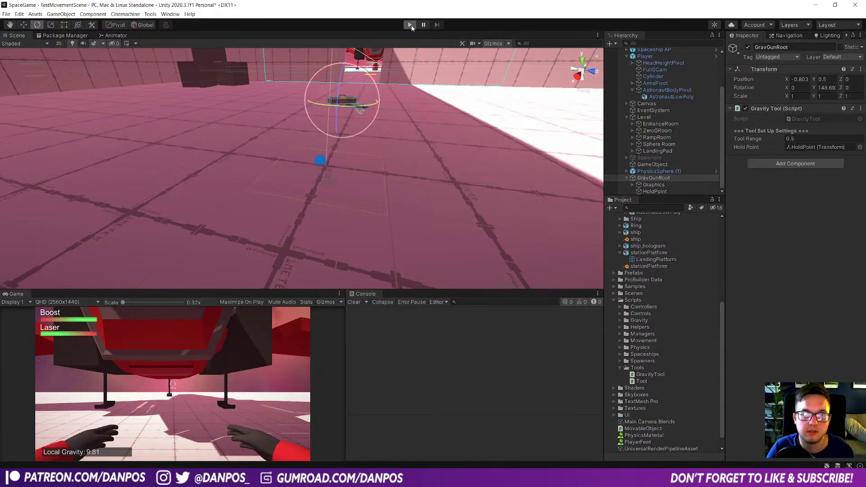
pyautogui.click(411, 26)
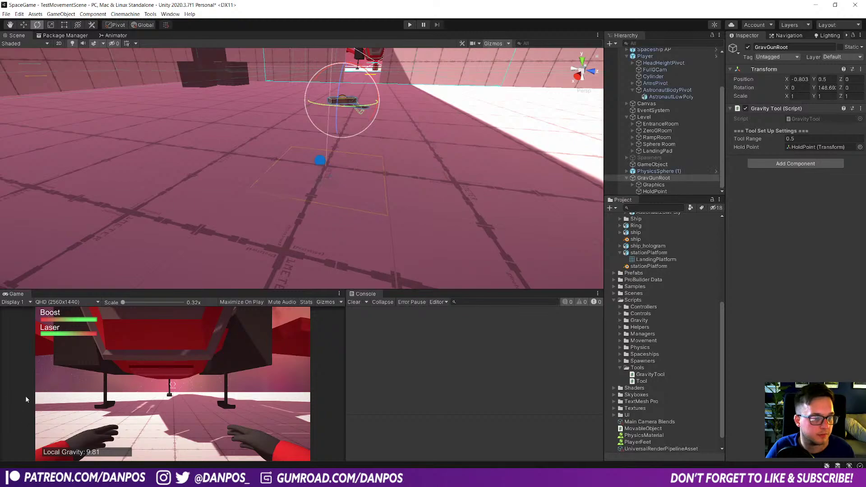
# Step: Switch to Visual Studio and insert "loca" before position in the z argument of the holdPoint Vector3 in Awake
pyautogui.hotkey('alt', 'Tab')
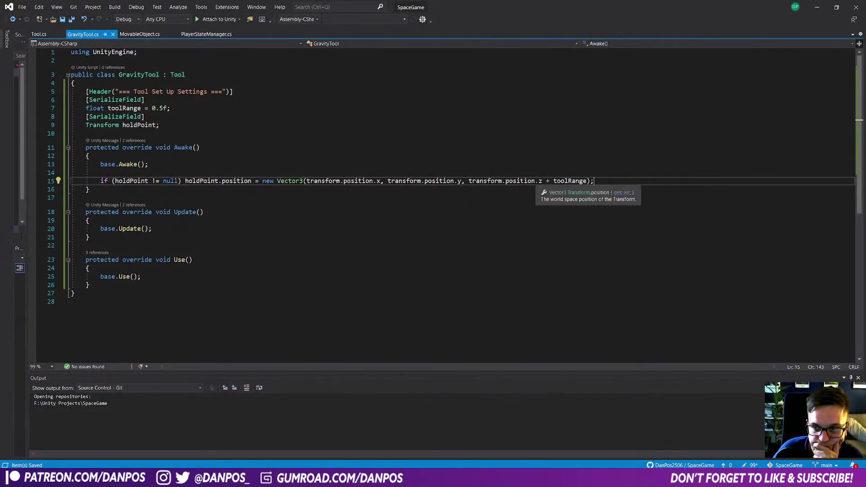
pyautogui.click(505, 183)
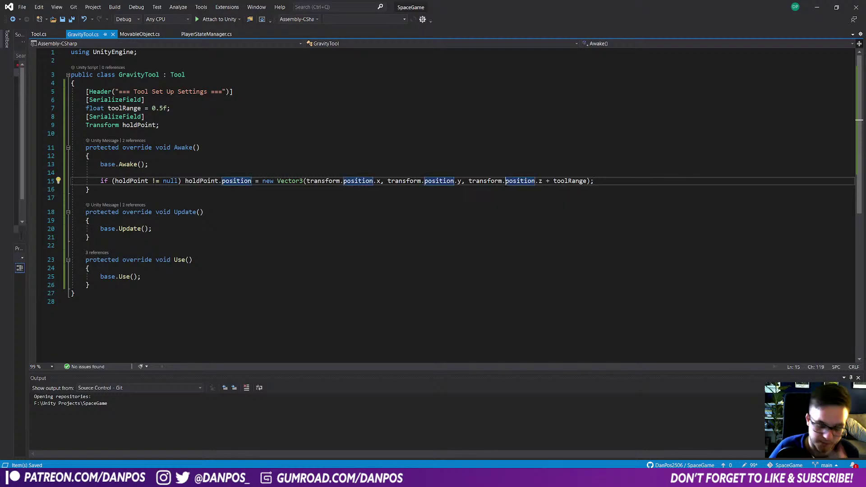
pyautogui.write('loca')
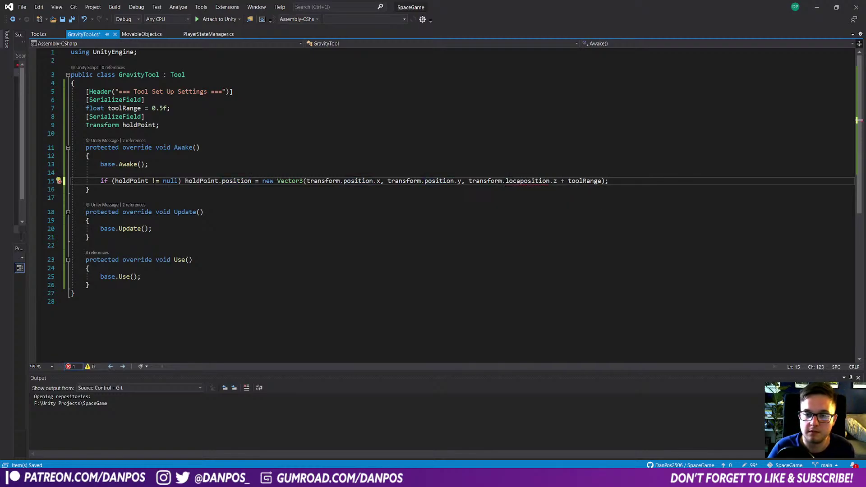
pyautogui.click(100, 173)
pyautogui.write('tr')
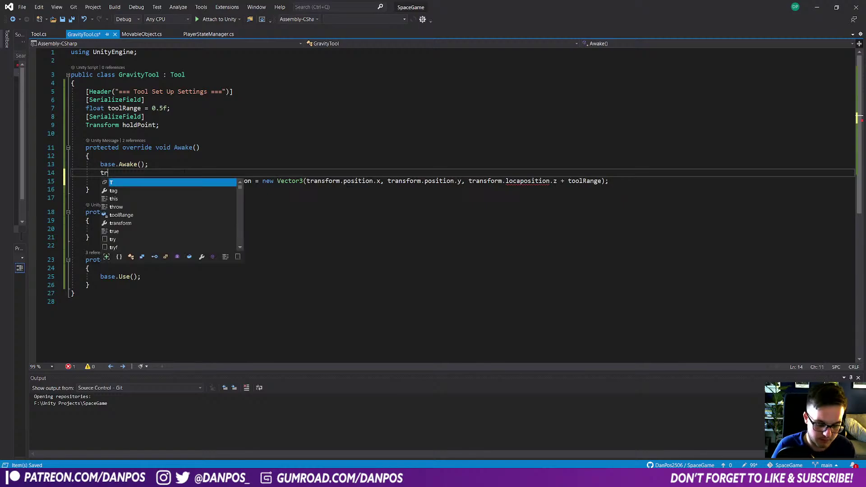
pyautogui.write('ansform.loc')
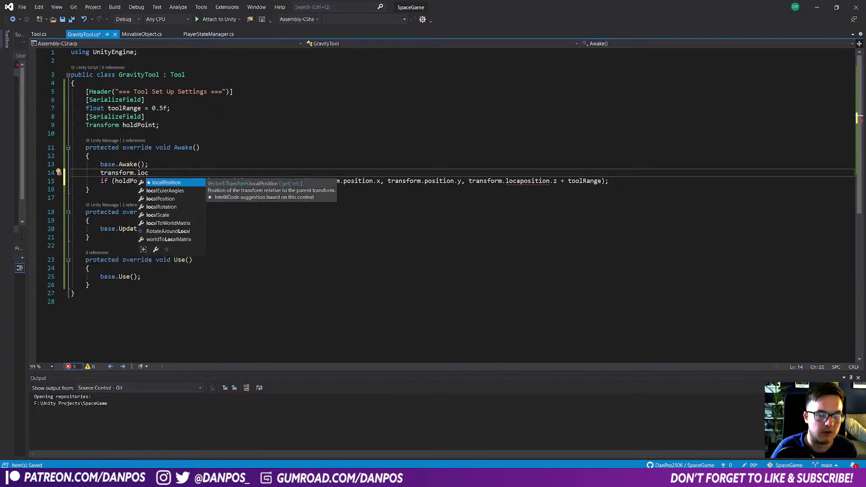
pyautogui.click(91, 189)
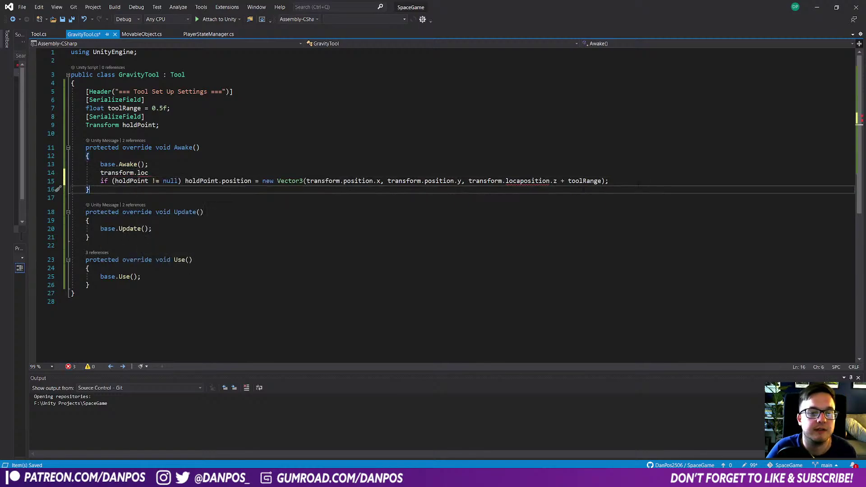
pyautogui.moveTo(157, 175); pyautogui.dragTo(149, 165)
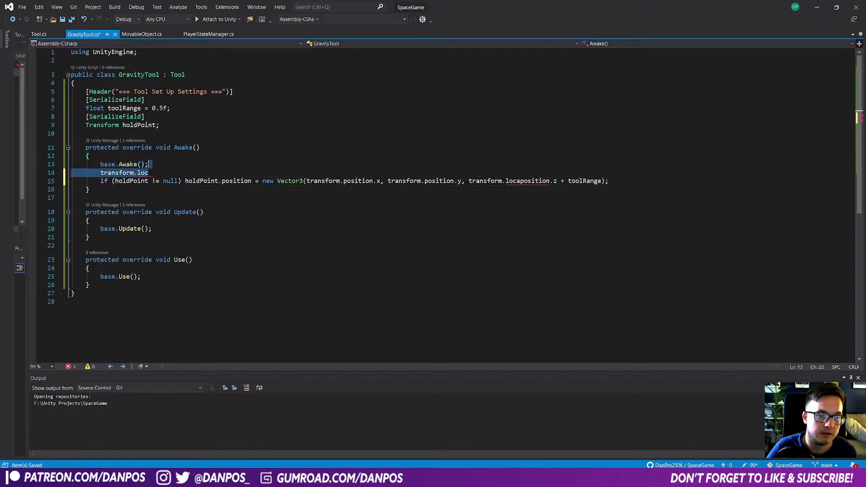
pyautogui.press('BackSpace')
pyautogui.press('Return')
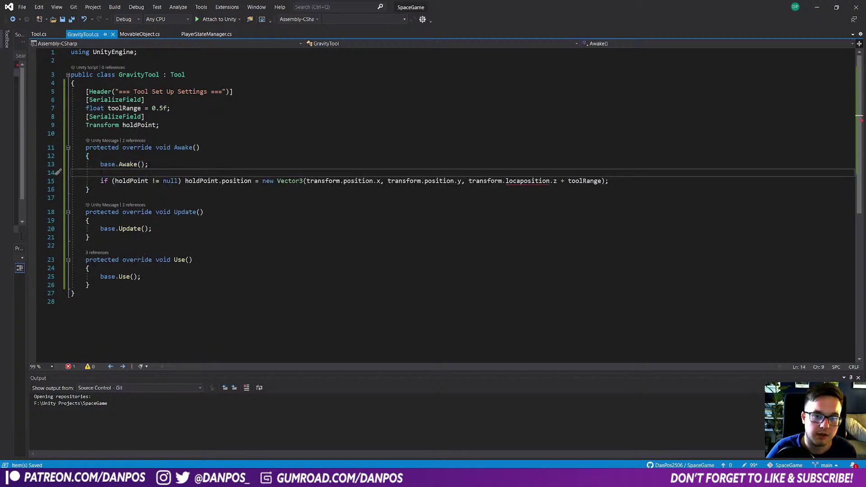
# Step: Try replacing the new Vector3 expression in the holdPoint assignment with transform.localPosition.normalized
pyautogui.press('Down')
pyautogui.press('Down')
pyautogui.moveTo(608, 181); pyautogui.dragTo(262, 181)
pyautogui.press('BackSpace')
pyautogui.write('transform.loc')
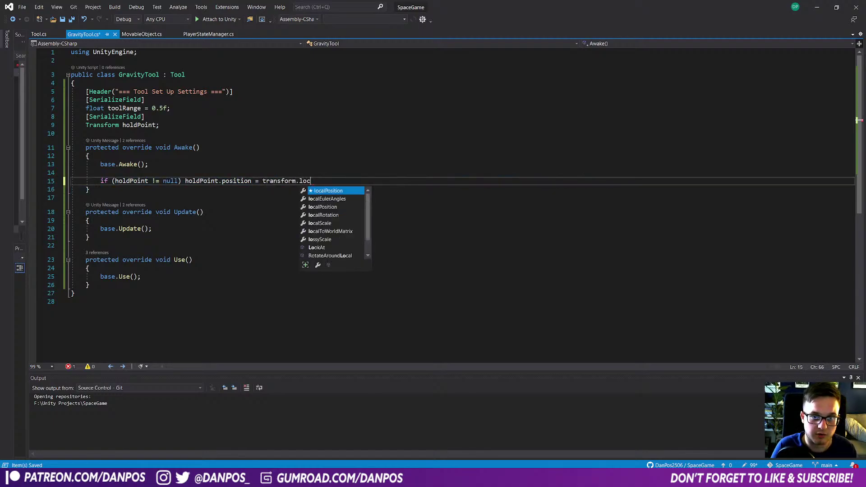
pyautogui.press('Tab')
pyautogui.write('.normalized')
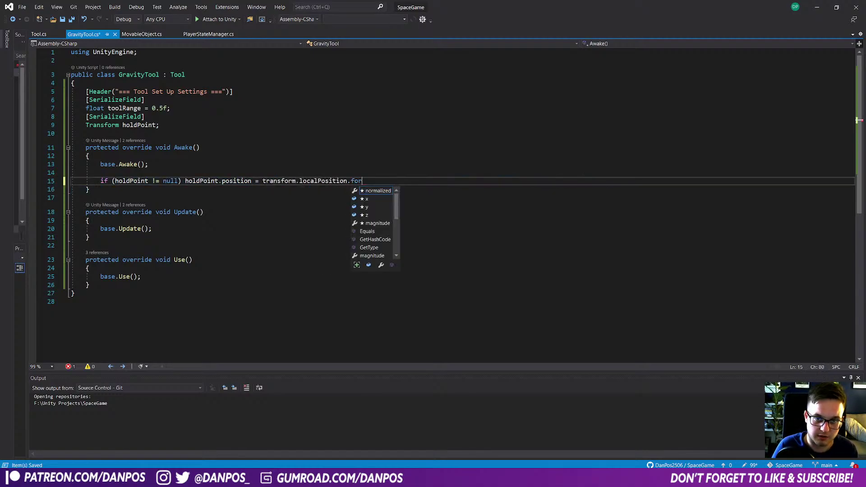
pyautogui.press('BackSpace')
pyautogui.press('BackSpace')
pyautogui.press('BackSpace')
pyautogui.press('BackSpace')
pyautogui.press('BackSpace')
pyautogui.press('BackSpace')
pyautogui.press('BackSpace')
pyautogui.press('BackSpace')
pyautogui.press('BackSpace')
pyautogui.press('BackSpace')
pyautogui.press('BackSpace')
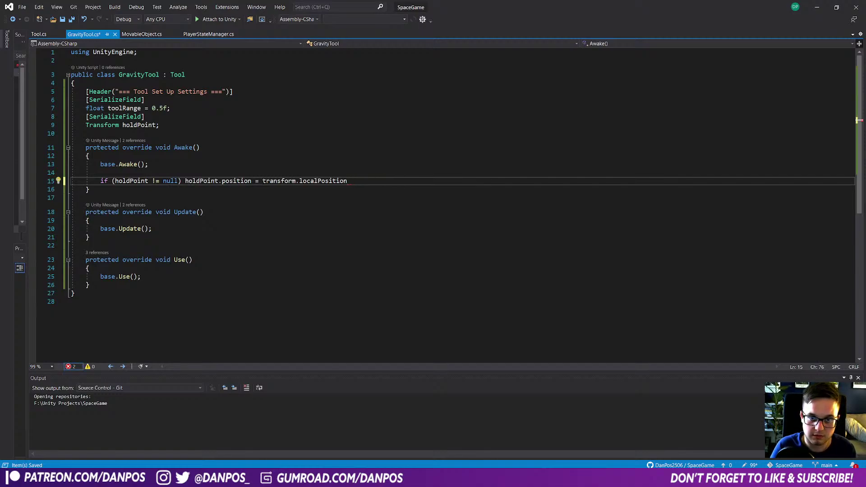
pyautogui.write('.for')
pyautogui.press('BackSpace')
pyautogui.press('BackSpace')
pyautogui.press('BackSpace')
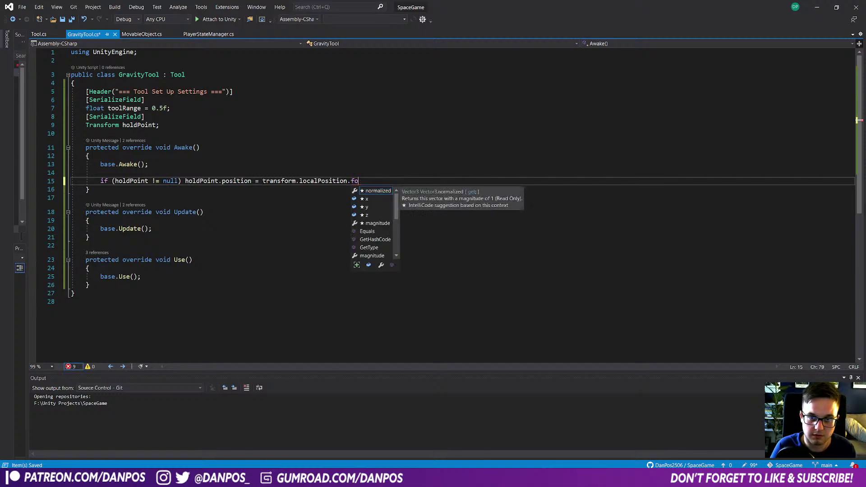
pyautogui.press('Escape')
pyautogui.write('n')
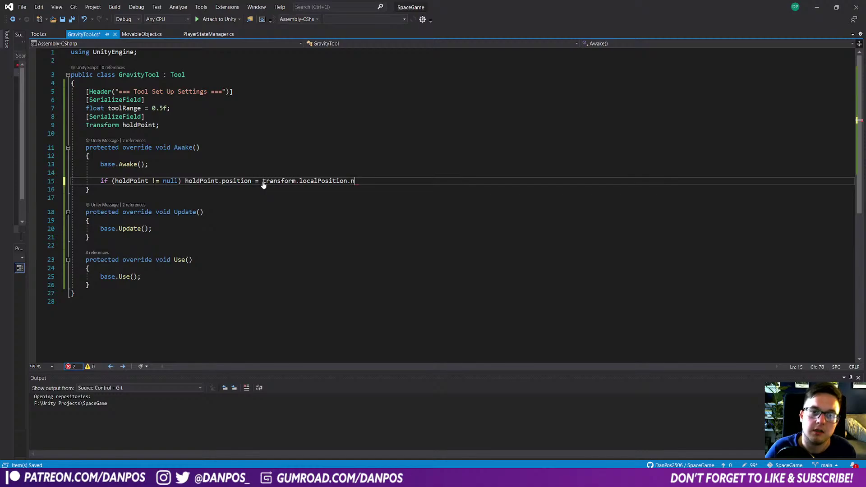
pyautogui.write('ormalized')
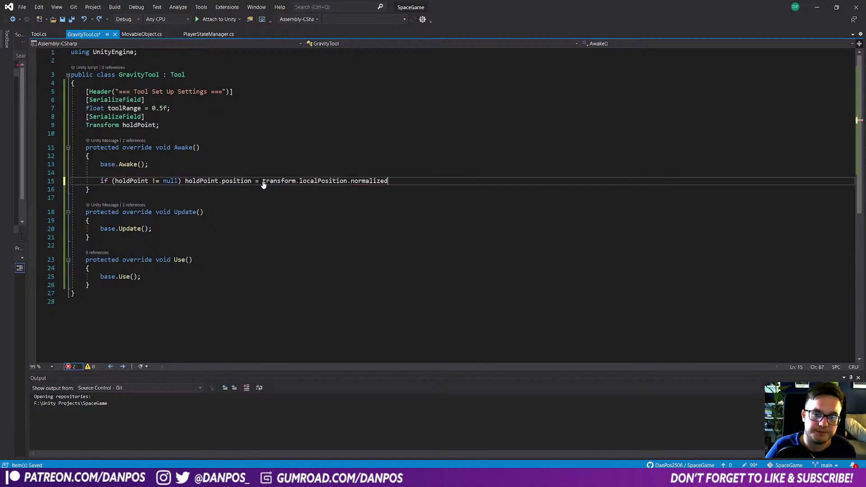
# Step: Undo the transform.localPosition.normalized replacement, restoring the Vector3 expression in the holdPoint assignment
pyautogui.press('BackSpace')
pyautogui.press('BackSpace')
pyautogui.press('BackSpace')
pyautogui.press('BackSpace')
pyautogui.press('BackSpace')
pyautogui.press('BackSpace')
pyautogui.press('BackSpace')
pyautogui.press('BackSpace')
pyautogui.press('BackSpace')
pyautogui.press('BackSpace')
pyautogui.press('BackSpace')
pyautogui.press('BackSpace')
pyautogui.press('BackSpace')
pyautogui.press('BackSpace')
pyautogui.press('BackSpace')
pyautogui.press('BackSpace')
pyautogui.press('BackSpace')
pyautogui.press('BackSpace')
pyautogui.press('BackSpace')
pyautogui.press('BackSpace')
pyautogui.press('BackSpace')
pyautogui.press('BackSpace')
pyautogui.press('BackSpace')
pyautogui.press('BackSpace')
pyautogui.press('BackSpace')
pyautogui.press('BackSpace')
pyautogui.press('BackSpace')
pyautogui.press('BackSpace')
pyautogui.press('BackSpace')
pyautogui.press('BackSpace')
pyautogui.press('BackSpace')
pyautogui.press('BackSpace')
pyautogui.press('BackSpace')
pyautogui.hotkey('ctrl', 'z')
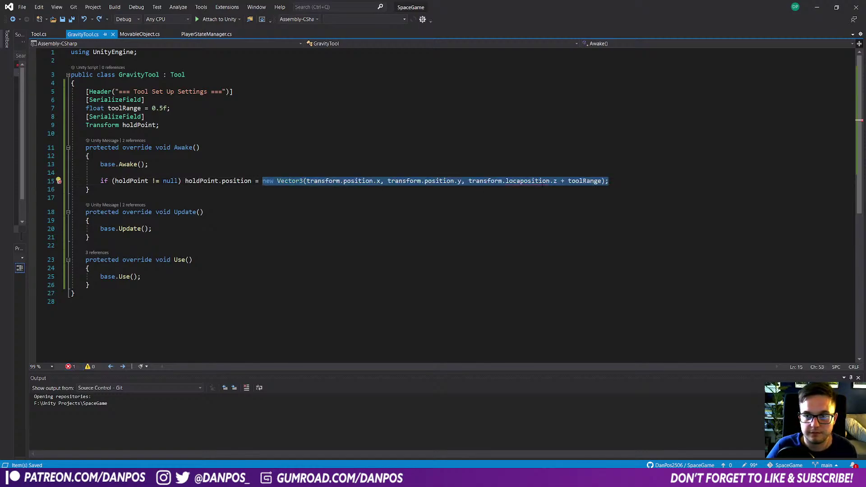
# Step: Complete the z argument of the holdPoint Vector3 as transform.localPosition.z + toolRange
pyautogui.click(520, 181)
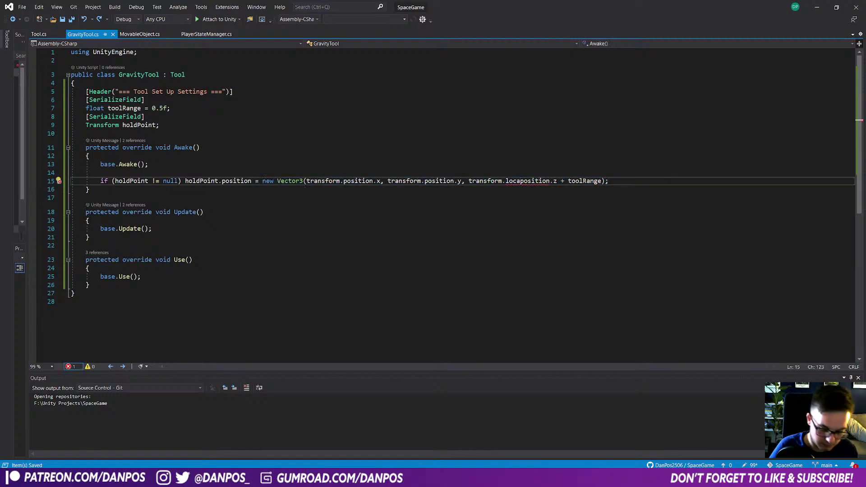
pyautogui.write('lP')
pyautogui.press('Delete')
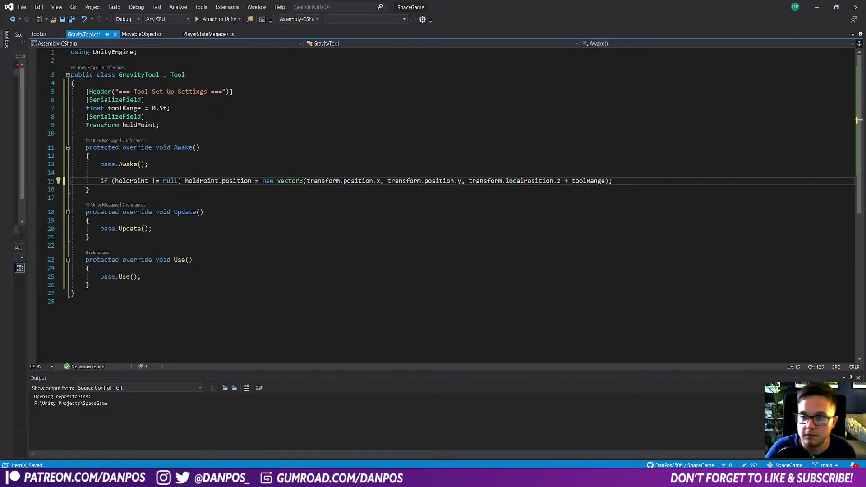
# Step: Change the y and x arguments to transform.localPosition.y and transform.localPosition.x, and save the GravityTool script
pyautogui.moveTo(561, 181); pyautogui.dragTo(387, 181)
pyautogui.hotkey('ctrl', 'c')
pyautogui.hotkey('ctrl', 'v')
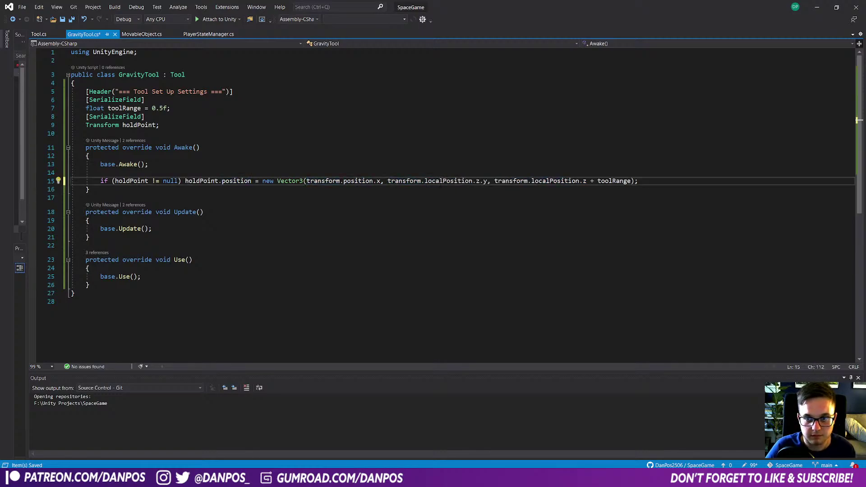
pyautogui.press('BackSpace')
pyautogui.press('BackSpace')
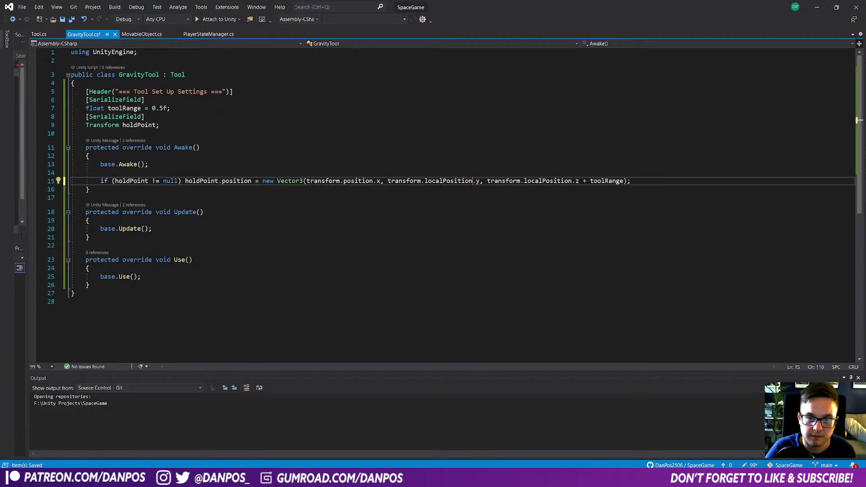
pyautogui.moveTo(377, 181); pyautogui.dragTo(307, 181)
pyautogui.hotkey('ctrl', 'v')
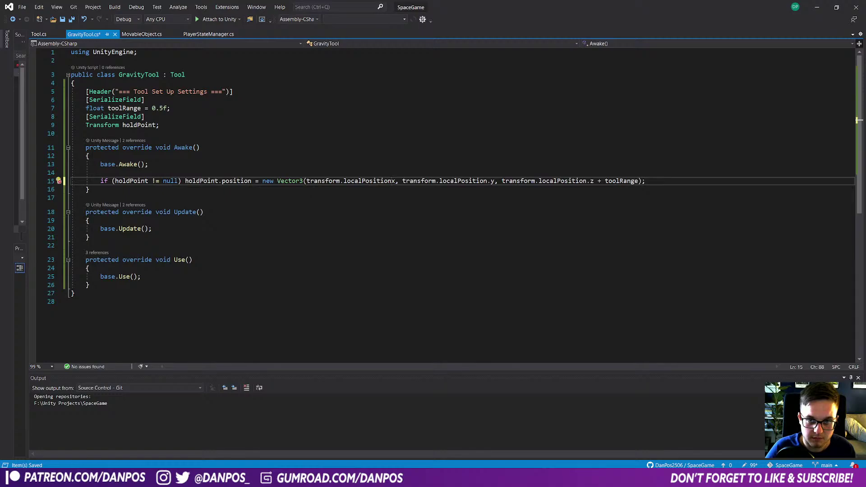
pyautogui.hotkey('ctrl', 's')
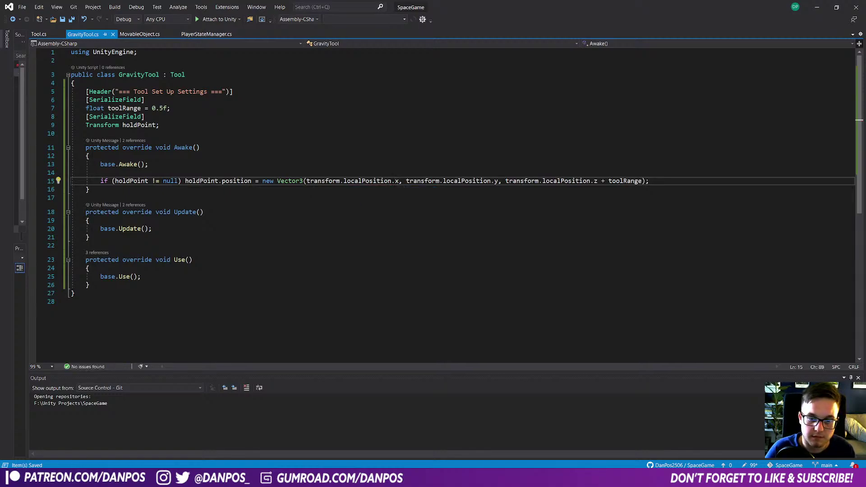
# Step: Switch to Unity, run the scene and rotate GravGunRoot to 185.97° on Y to test how the hold point follows
pyautogui.hotkey('alt', 'Tab')
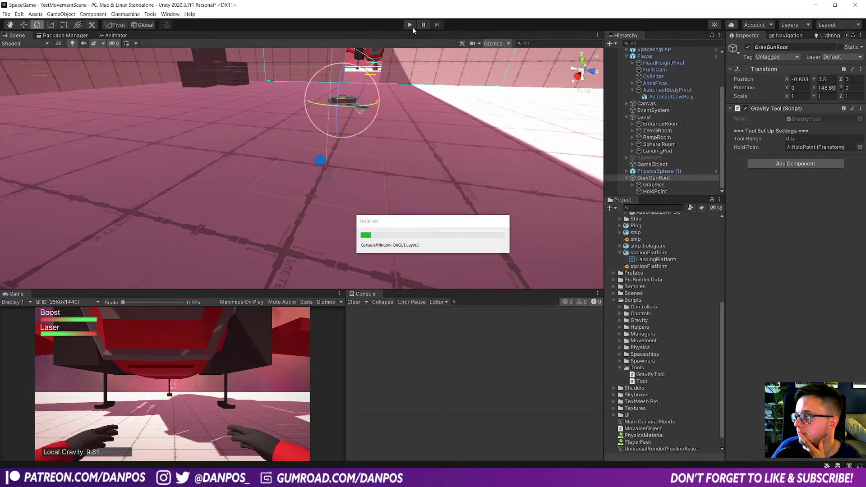
pyautogui.click(410, 25)
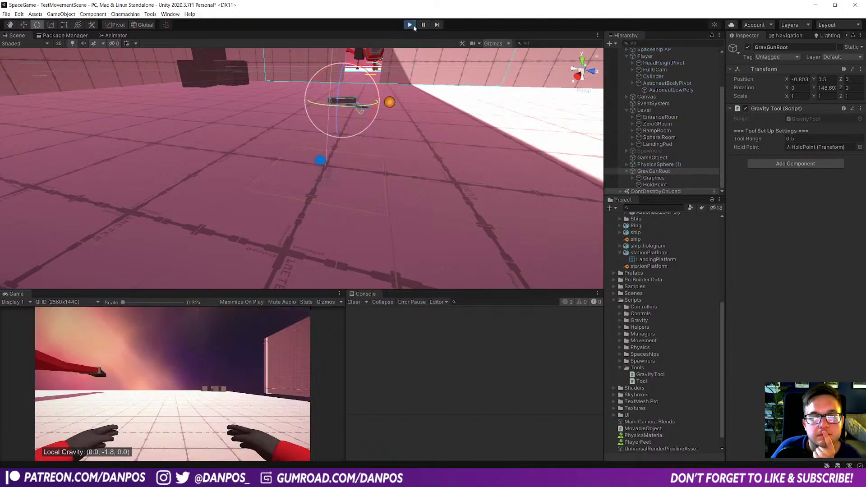
pyautogui.moveTo(323, 167); pyautogui.dragTo(299, 228, button='right')
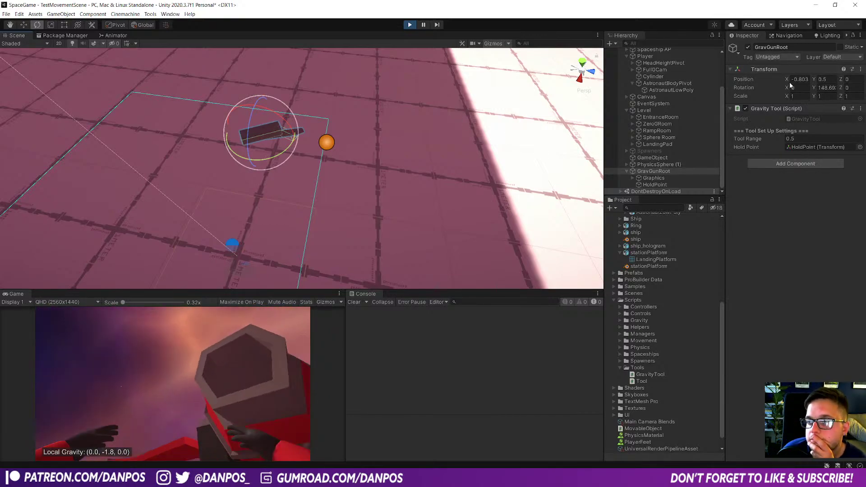
pyautogui.moveTo(814, 89); pyautogui.dragTo(475, 201)
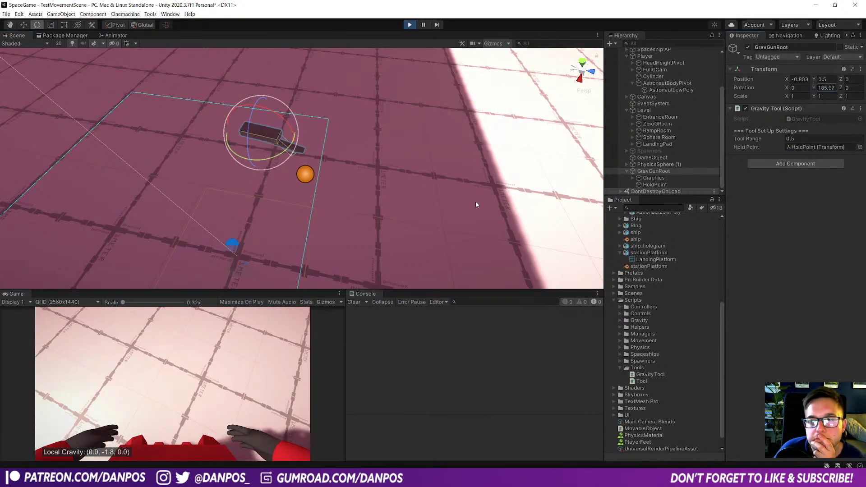
# Step: Inspect the transforms of Graphics, TempGraphics, HoldPoint and GravGunRoot during play, and stop the scene
pyautogui.click(664, 179)
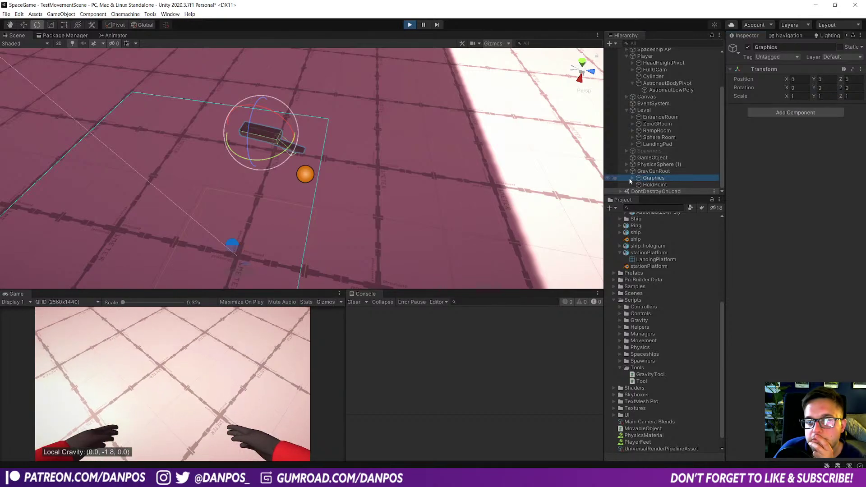
pyautogui.click(632, 178)
pyautogui.click(658, 184)
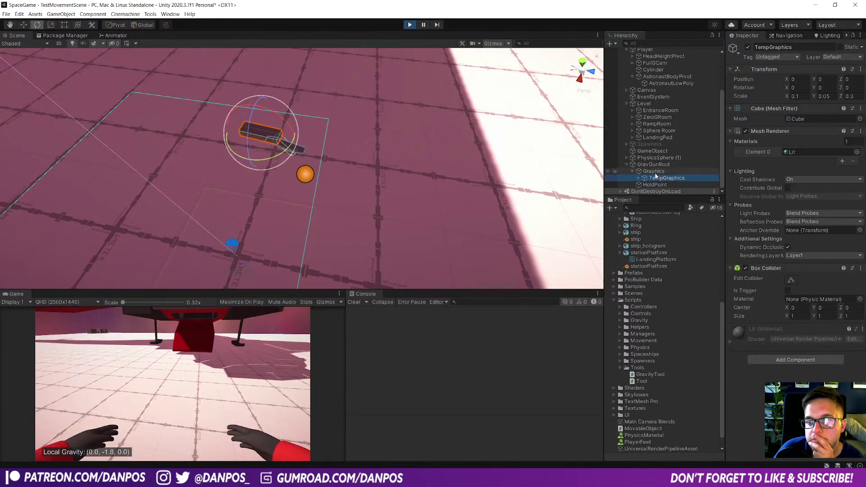
pyautogui.click(655, 185)
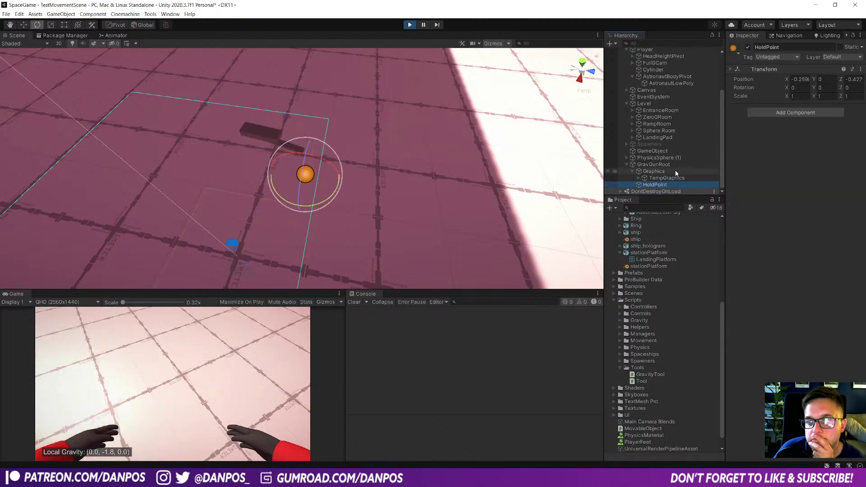
pyautogui.click(661, 166)
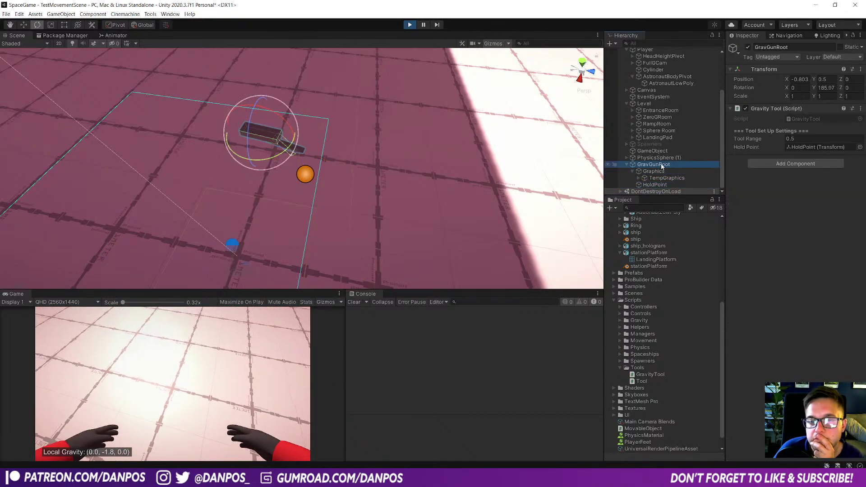
pyautogui.click(409, 24)
# Step: Set the tool handle orientation to Local and activate the Move tool on GravGunRoot
pyautogui.click(142, 25)
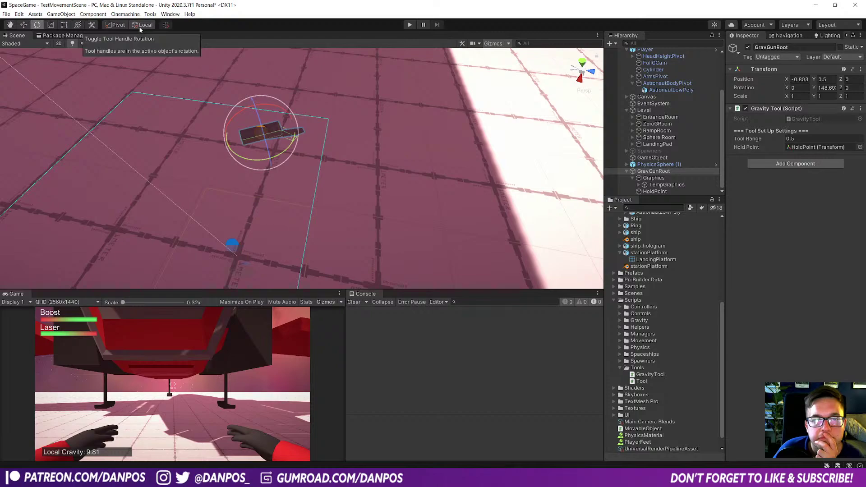
pyautogui.press('w')
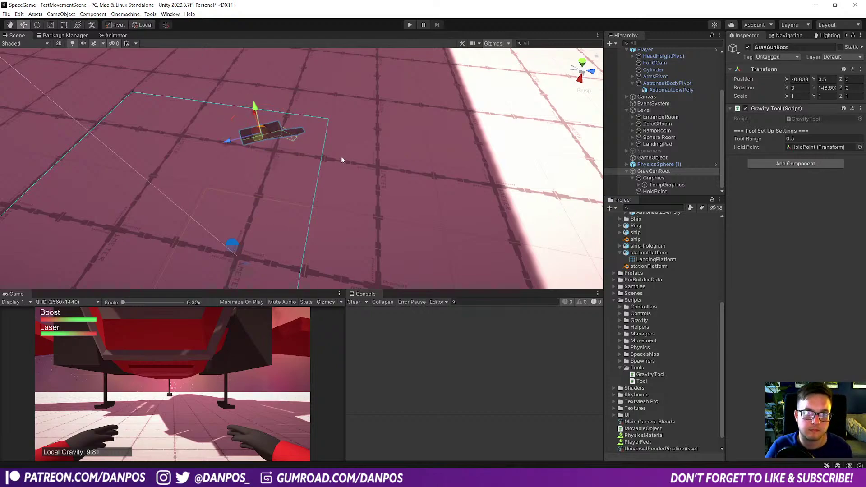
# Step: Switch to Visual Studio and remove the Vector3 value assigned to holdPoint.position in Awake, leaving the assignment open
pyautogui.moveTo(341, 160); pyautogui.dragTo(324, 151, button='right')
pyautogui.click(141, 26)
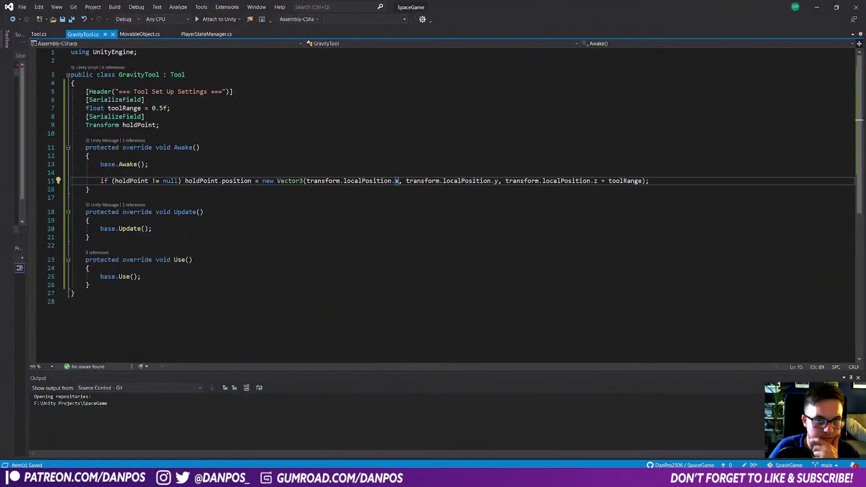
pyautogui.click(89, 190)
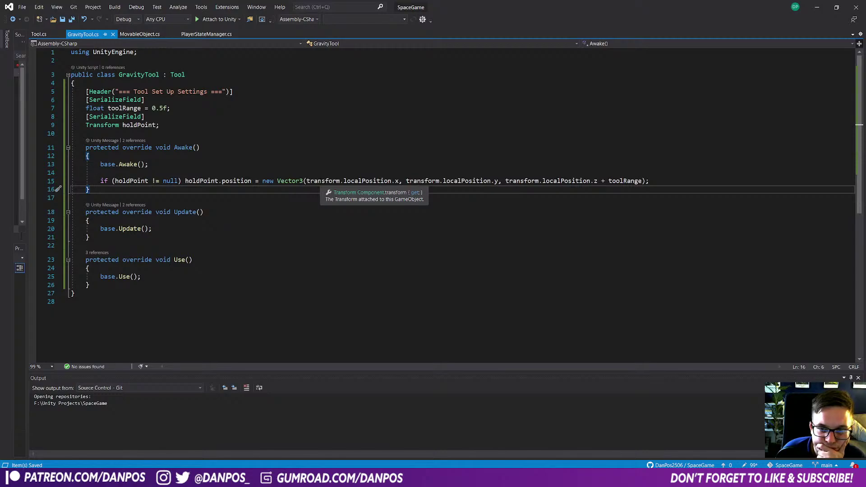
pyautogui.moveTo(649, 181); pyautogui.dragTo(252, 181)
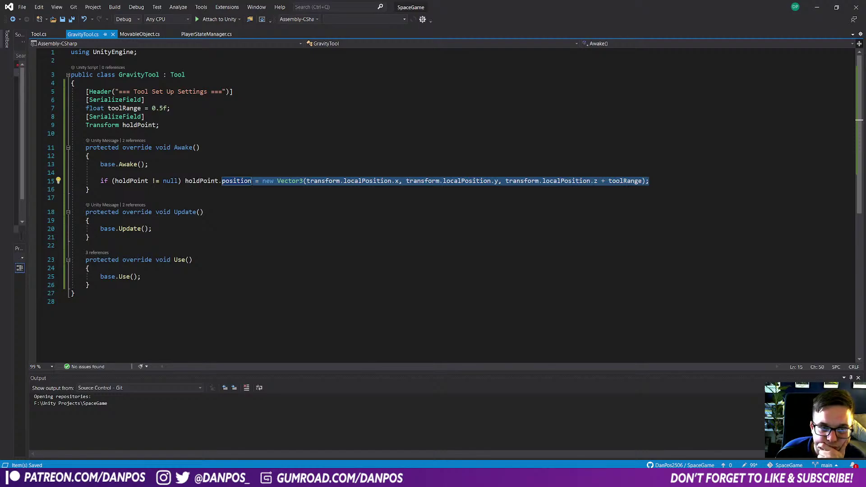
pyautogui.moveTo(251, 181); pyautogui.dragTo(255, 181)
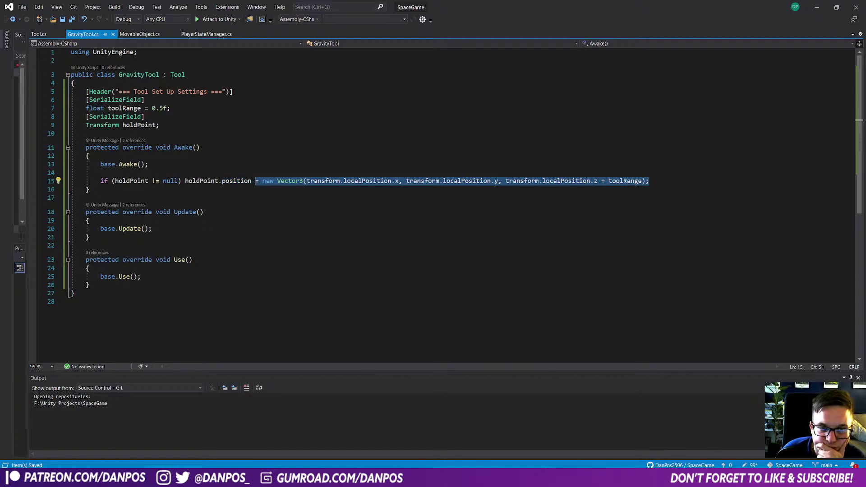
pyautogui.hotkey('ctrl', 'x')
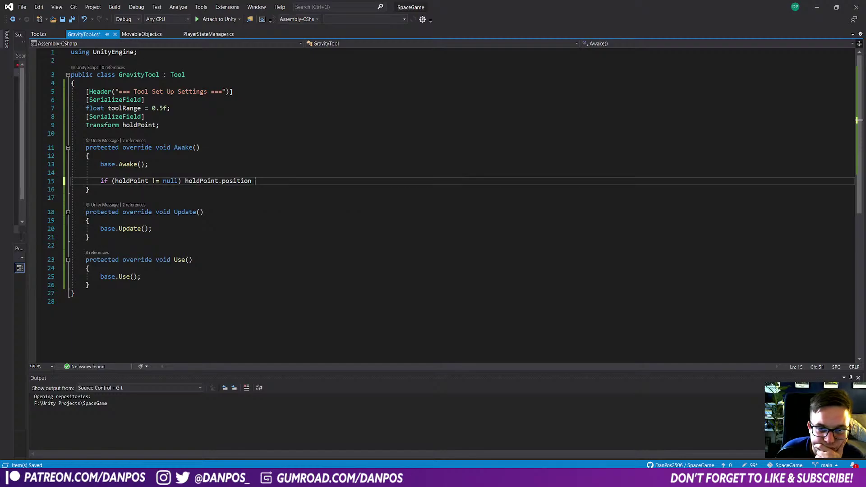
pyautogui.press('BackSpace')
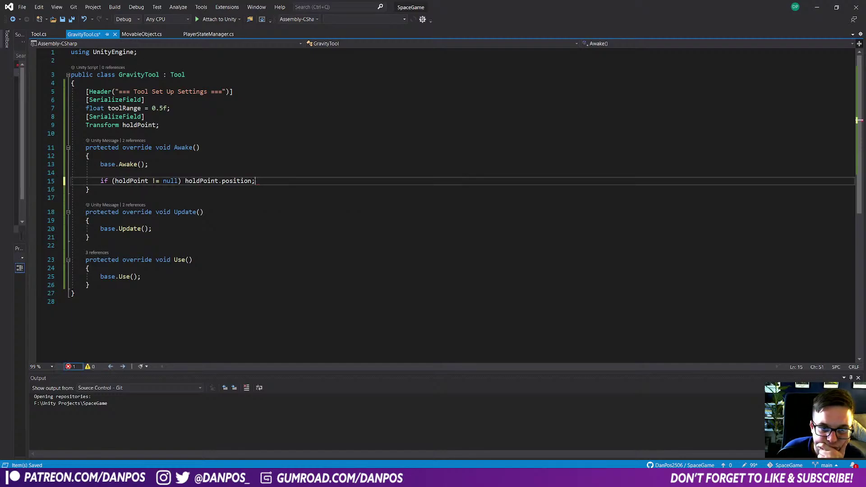
pyautogui.write('=')
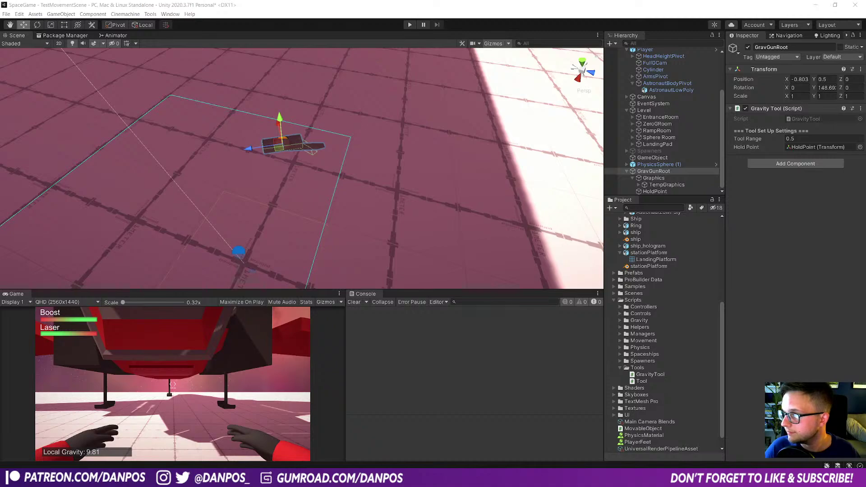
# Step: Change holdPoint.position to holdPoint.localPosition in the GravityTool script and assign transform.localPosition to it
pyautogui.hotkey('alt', 'Tab')
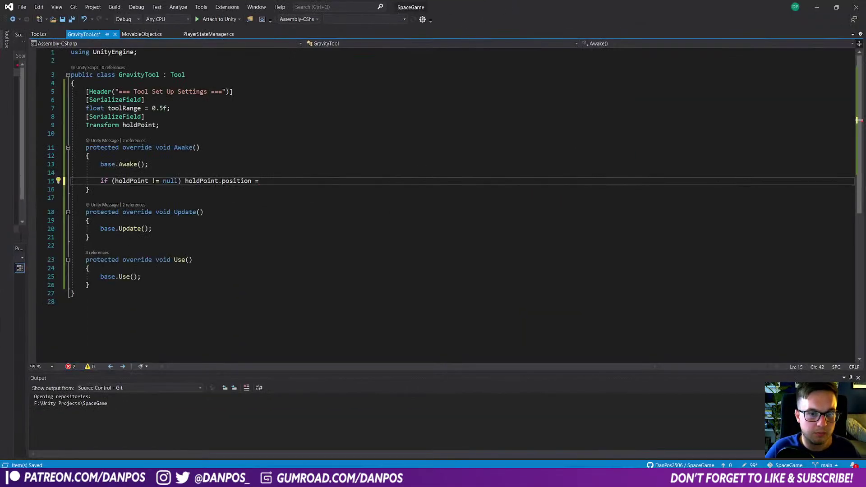
pyautogui.doubleClick(234, 181)
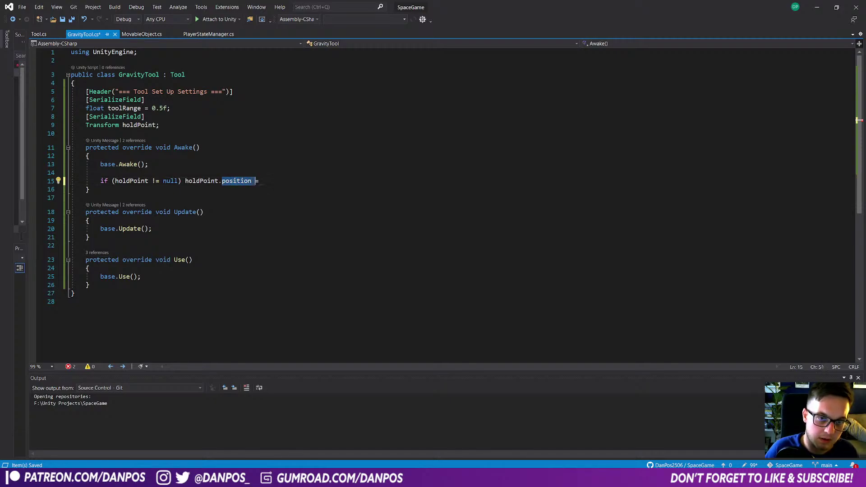
pyautogui.write('loc')
pyautogui.press('Tab')
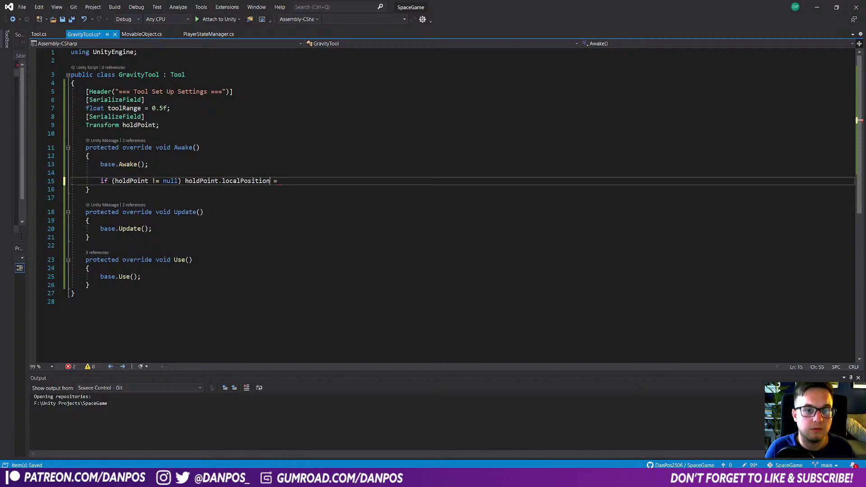
pyautogui.press('End')
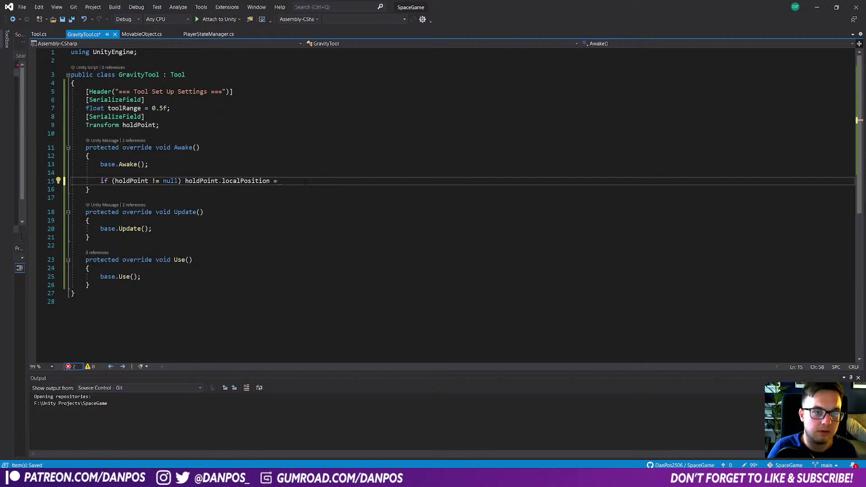
pyautogui.write('transform')
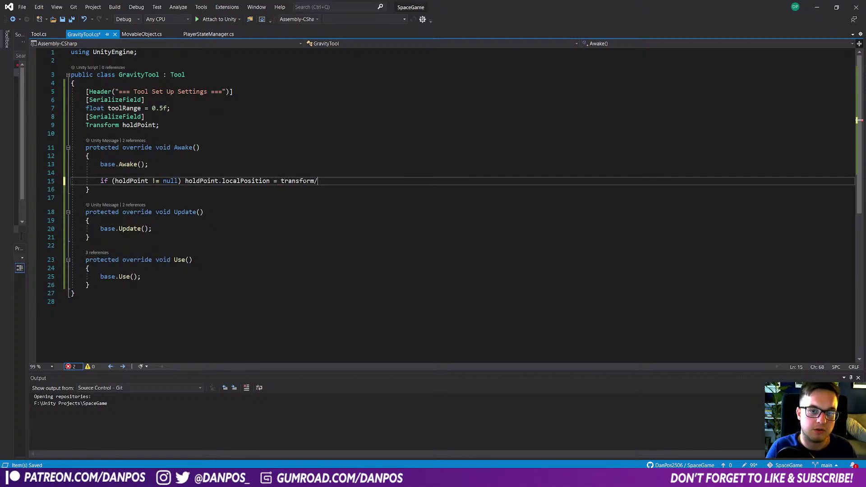
pyautogui.write('.')
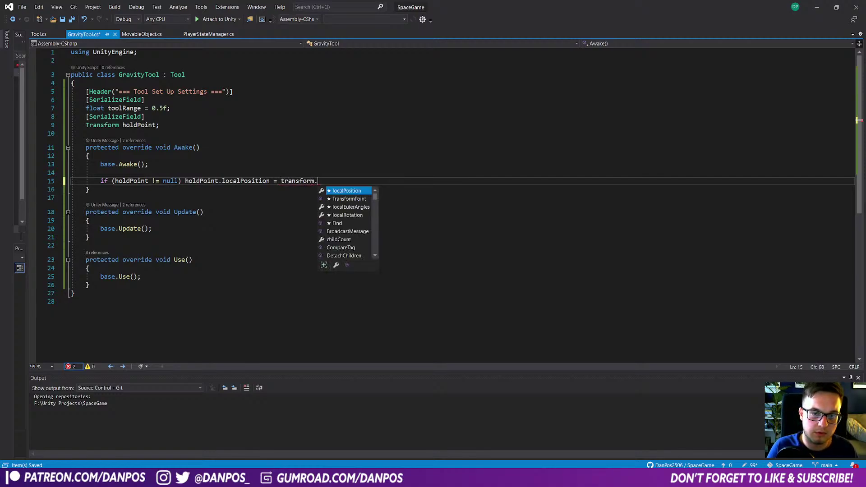
pyautogui.press('Tab')
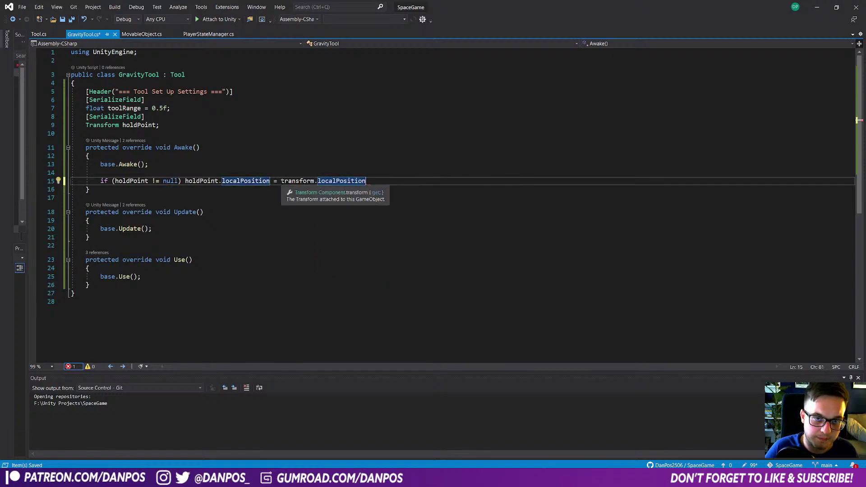
# Step: Wrap the assigned value in a new Vector3 whose first argument is transform.localPosition.x
pyautogui.click(281, 181)
pyautogui.write('new V')
pyautogui.write('ector3(')
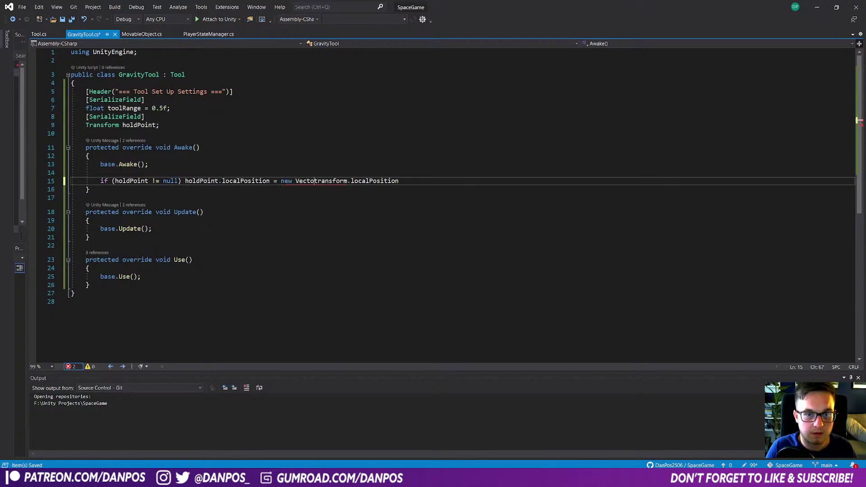
pyautogui.press('End')
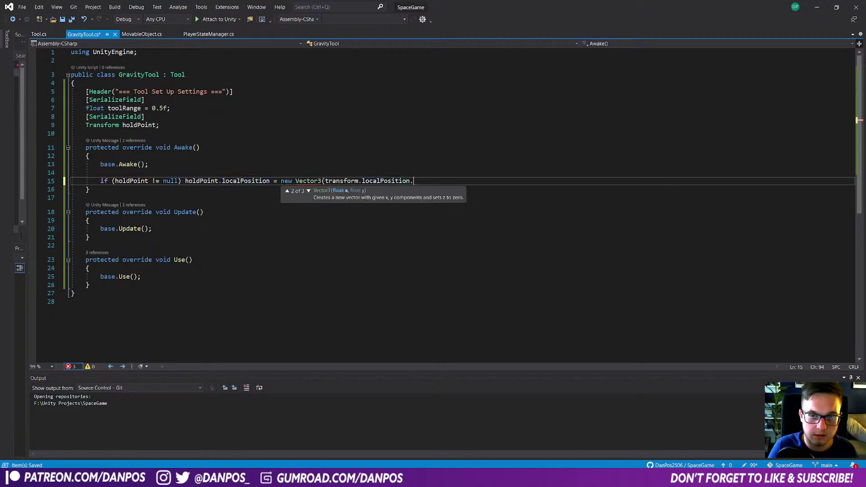
pyautogui.write('.')
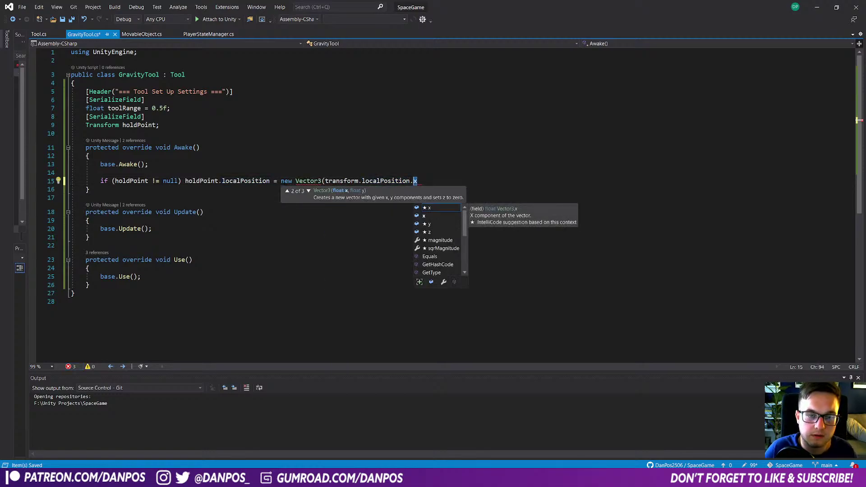
# Step: Complete the Vector3 with transform.localPosition.y and transform.localPosition.z + toolRange, and save the script
pyautogui.doubleClick(334, 181)
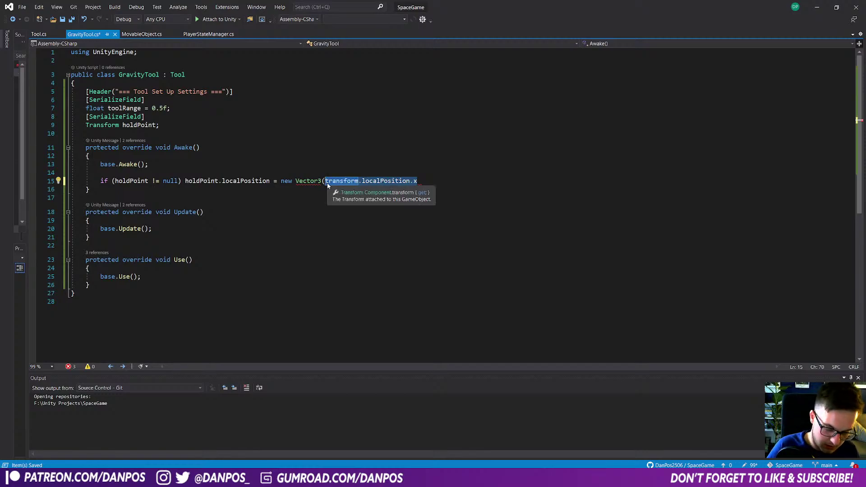
pyautogui.press('End')
pyautogui.write(',')
pyautogui.hotkey('ctrl', 'v')
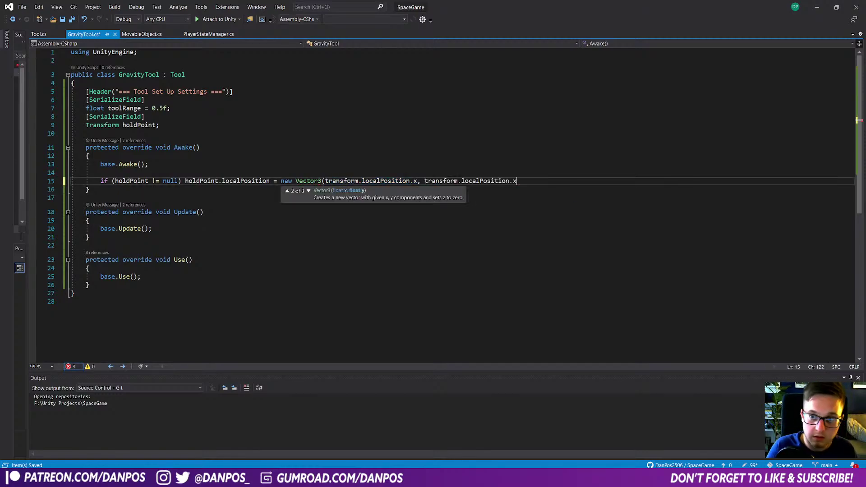
pyautogui.write('y,')
pyautogui.hotkey('ctrl', 'v')
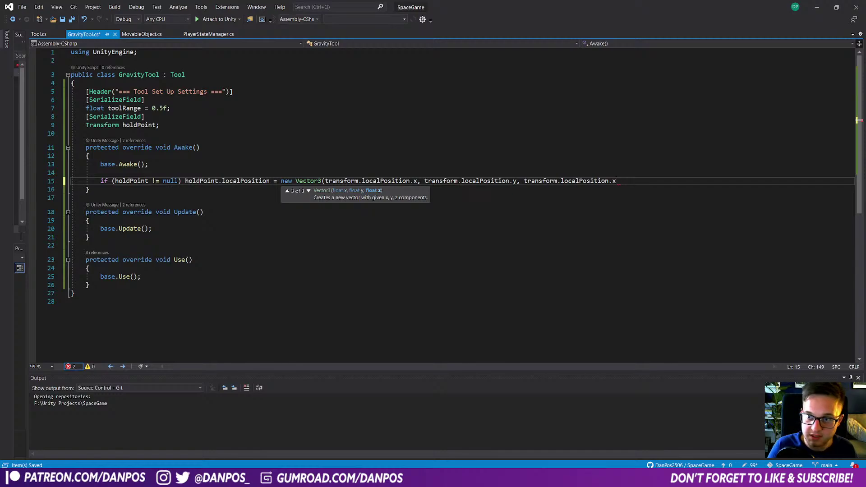
pyautogui.press('BackSpace')
pyautogui.write('z +')
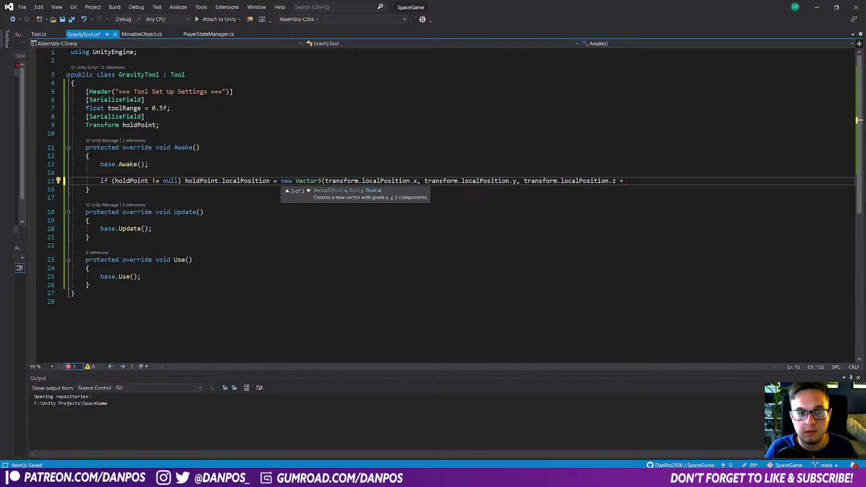
pyautogui.write('Tool')
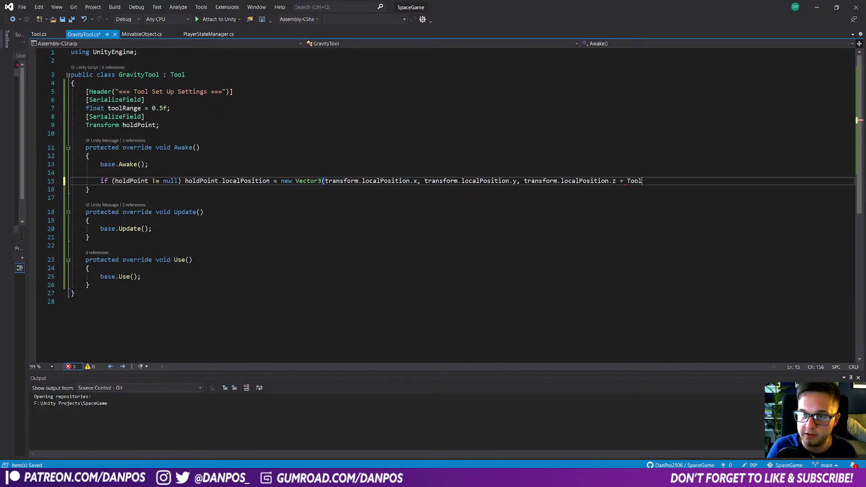
pyautogui.write('oolRange);')
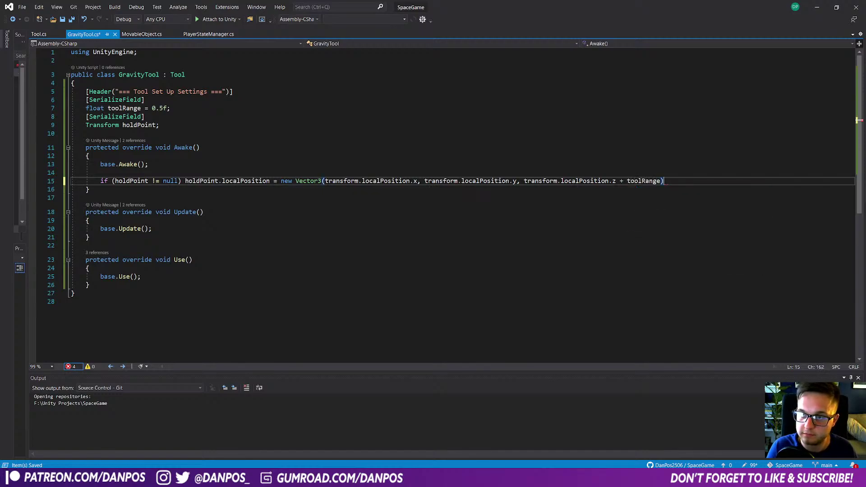
pyautogui.hotkey('ctrl', 's')
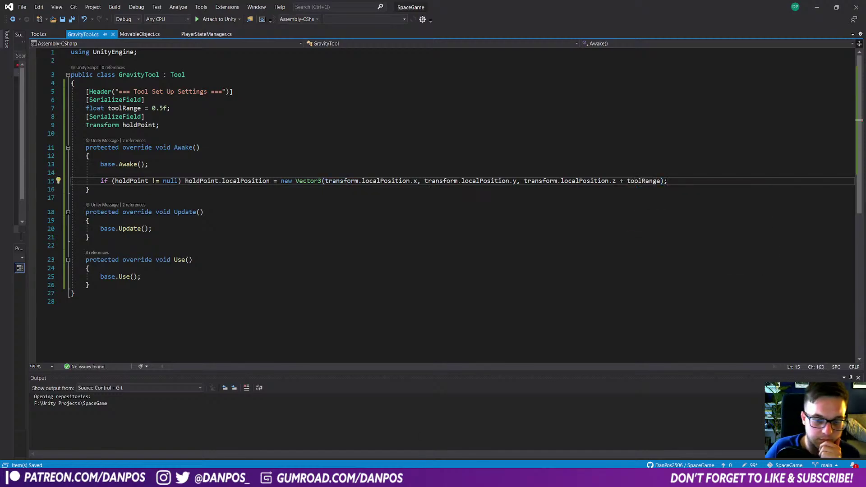
# Step: Switch to Unity, run the scene and inspect the transforms of HoldPoint and GravGunRoot
pyautogui.hotkey('alt', 'Tab')
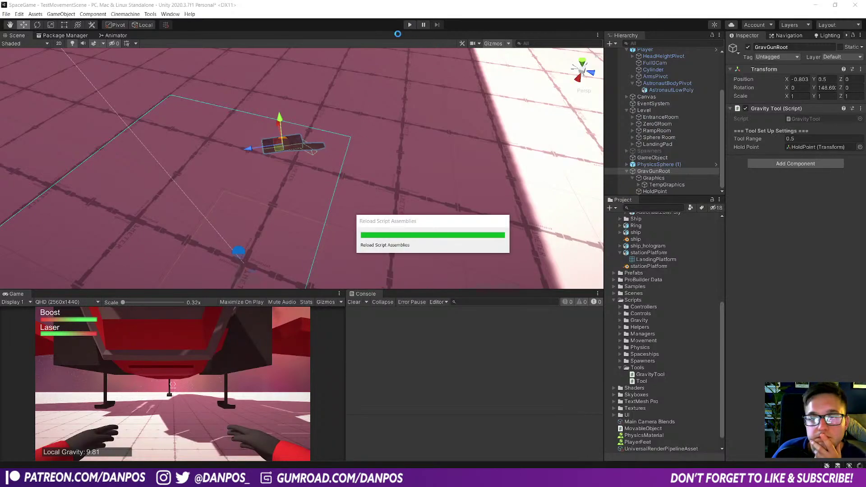
pyautogui.click(409, 25)
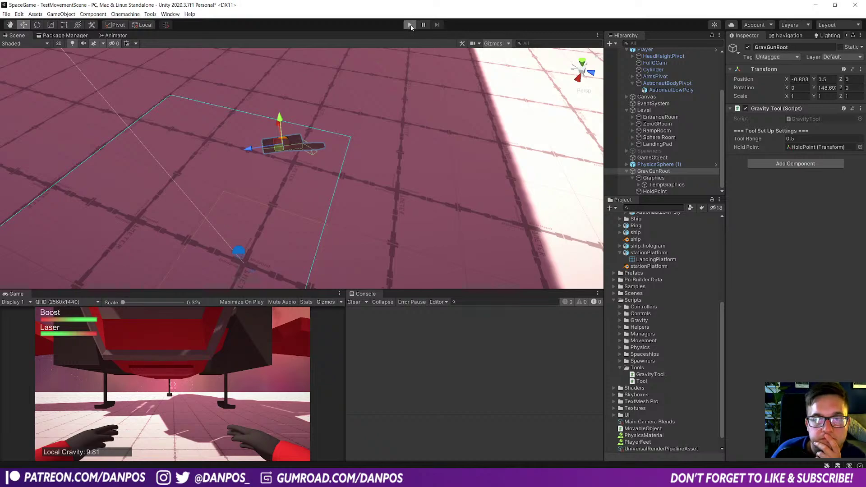
pyautogui.moveTo(388, 178); pyautogui.dragTo(238, 128, button='right')
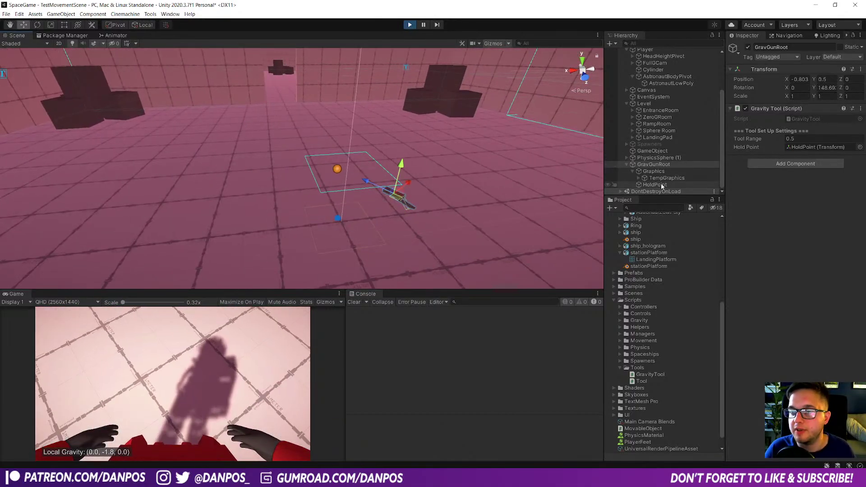
pyautogui.click(655, 185)
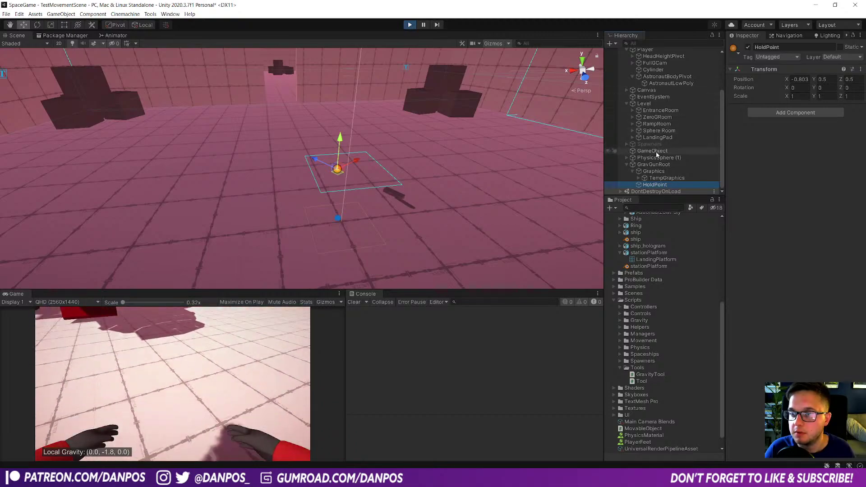
pyautogui.click(658, 165)
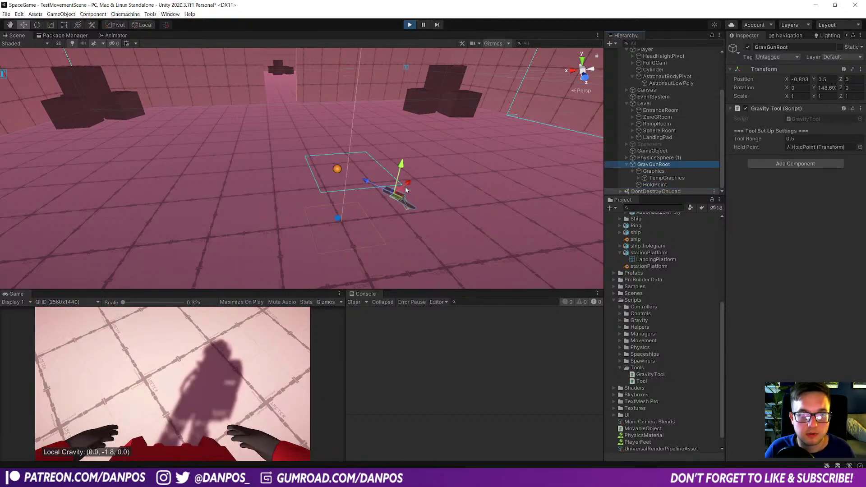
# Step: Rotate GravGunRoot to 191.93° on Y in the running scene to test how the hold point follows
pyautogui.moveTo(405, 190); pyautogui.dragTo(323, 200, button='right')
pyautogui.press('d')
pyautogui.press('e')
pyautogui.moveTo(326, 225); pyautogui.dragTo(301, 238)
pyautogui.press('w')
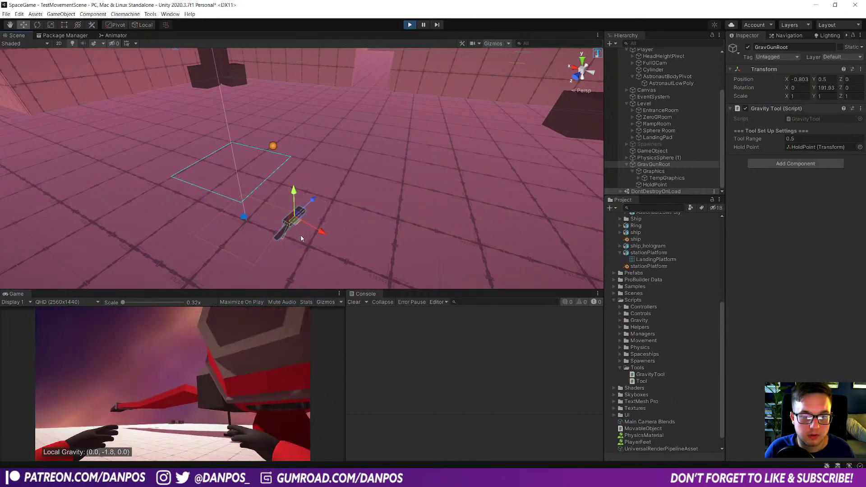
# Step: Set GravGunRoot's Y rotation to 0 and move its HoldPoint child above Graphics in the hierarchy
pyautogui.click(671, 165)
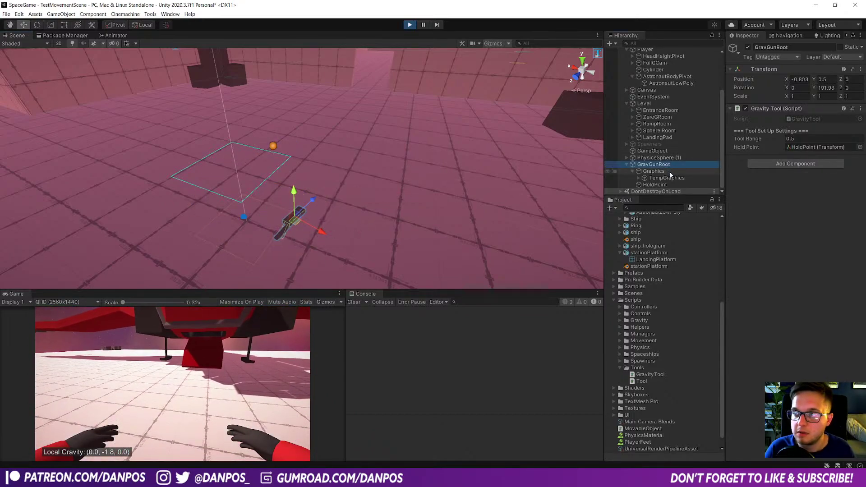
pyautogui.click(669, 172)
pyautogui.click(654, 165)
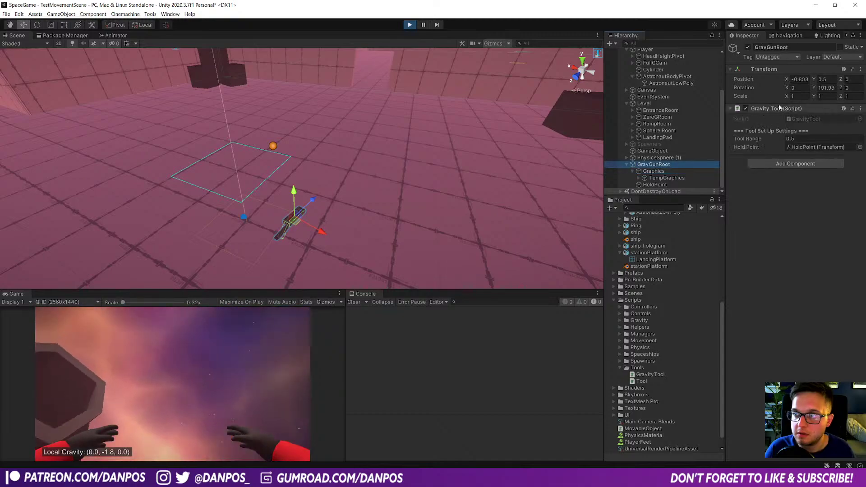
pyautogui.click(826, 88)
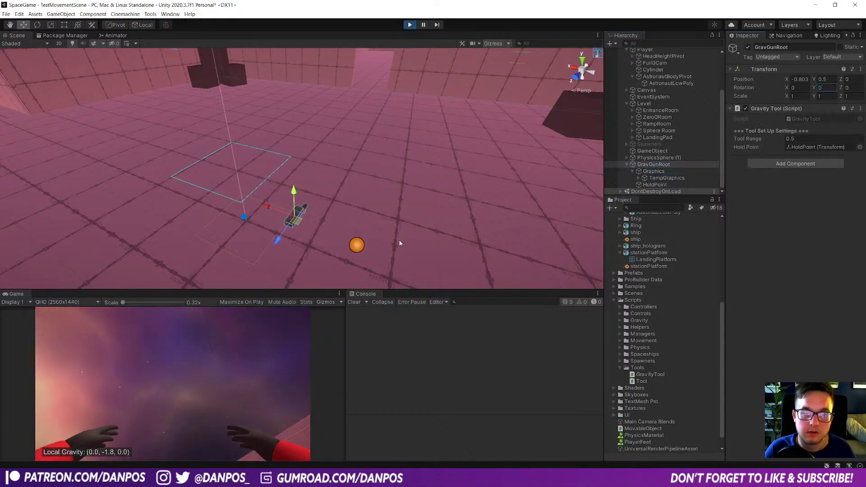
pyautogui.moveTo(399, 243); pyautogui.dragTo(149, 187, button='right')
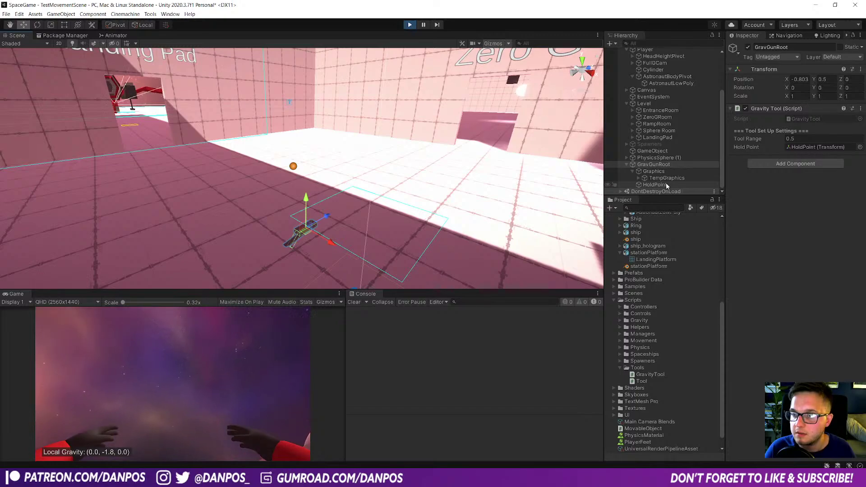
pyautogui.moveTo(667, 185); pyautogui.dragTo(647, 169)
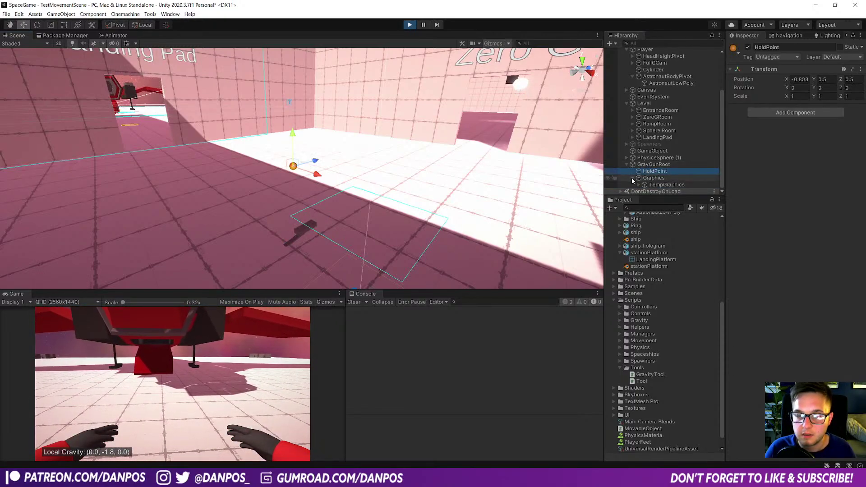
# Step: Collapse Graphics in the hierarchy, stop the running scene and select GravGunRoot to inspect its Gravity Tool settings
pyautogui.click(633, 180)
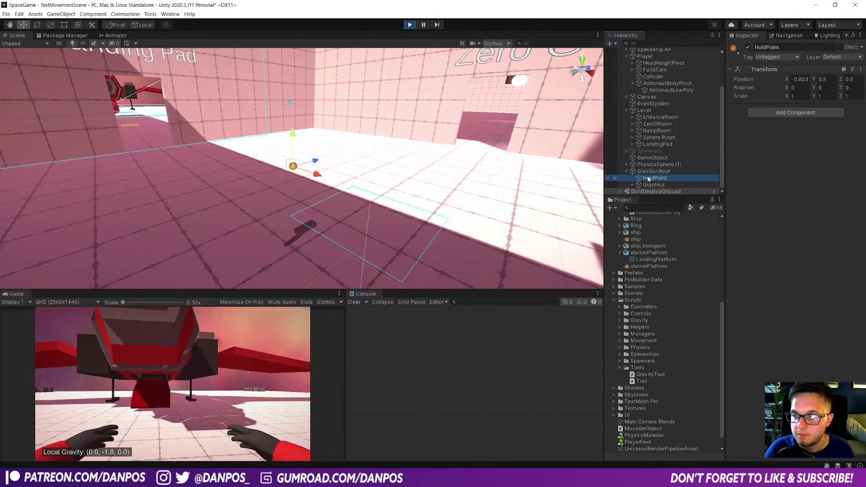
pyautogui.hotkey('ctrl', 'p')
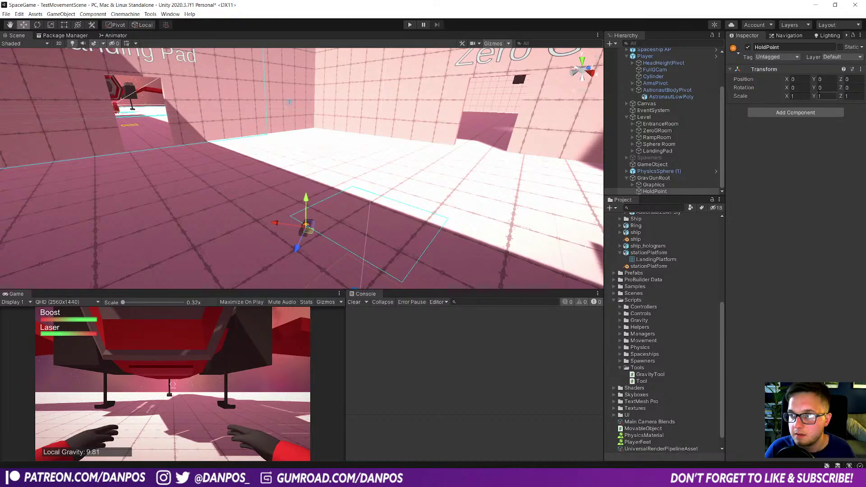
pyautogui.click(654, 178)
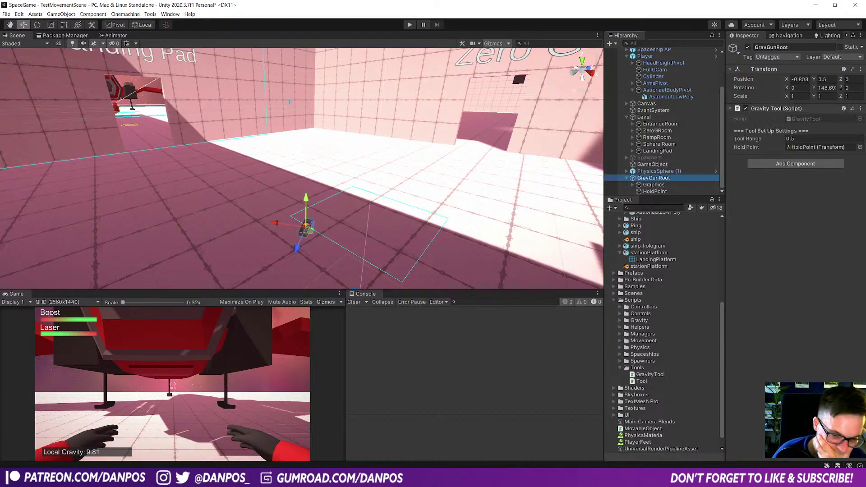
# Step: Switch to Visual Studio and cut the holdPoint.localPosition assignment after the null check in Awake
pyautogui.hotkey('alt', 'Tab')
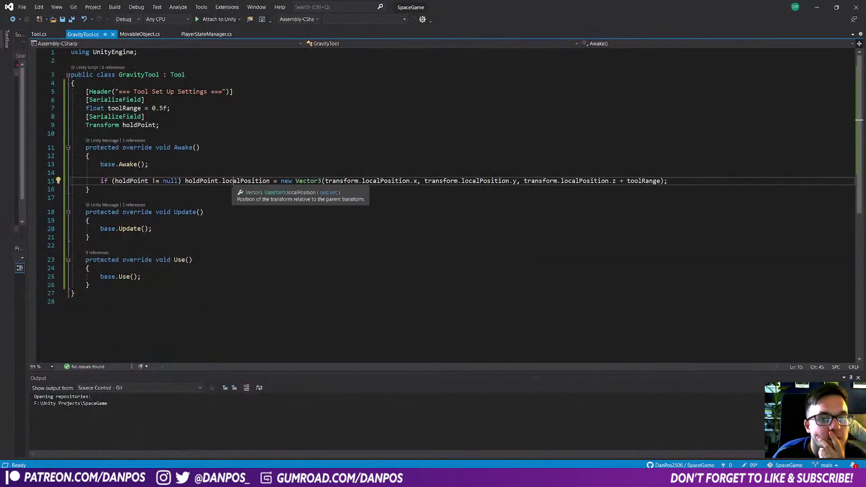
pyautogui.moveTo(185, 181); pyautogui.dragTo(668, 181)
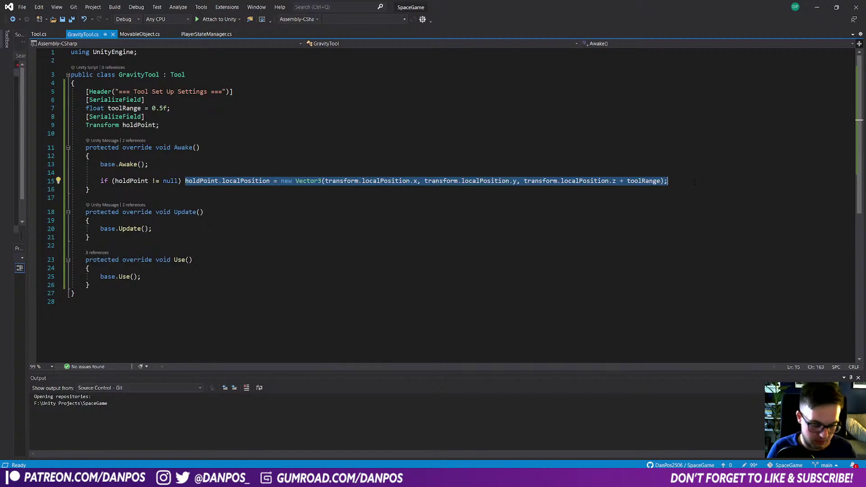
pyautogui.hotkey('ctrl', 'x')
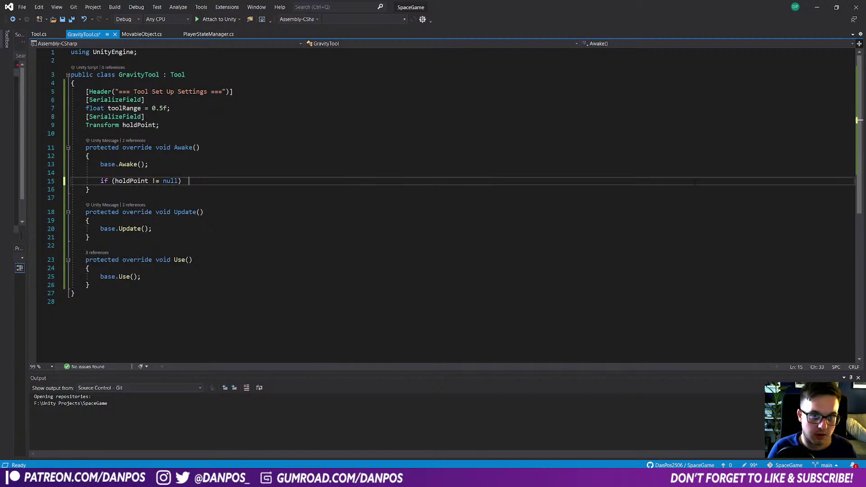
pyautogui.write('gol')
pyautogui.press('BackSpace')
pyautogui.press('BackSpace')
pyautogui.press('BackSpace')
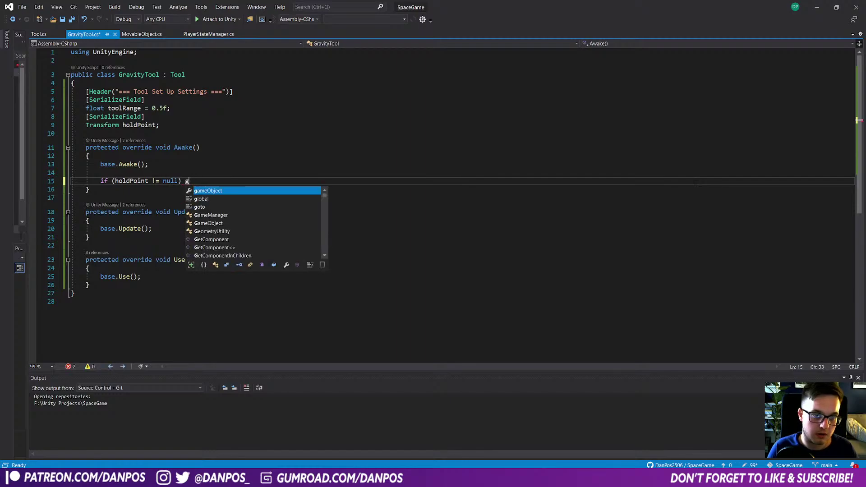
# Step: After the null check in Awake, write holdPoint.position = transform.forward * toolRange; and save the script
pyautogui.write('hol')
pyautogui.press('Tab')
pyautogui.write('.position')
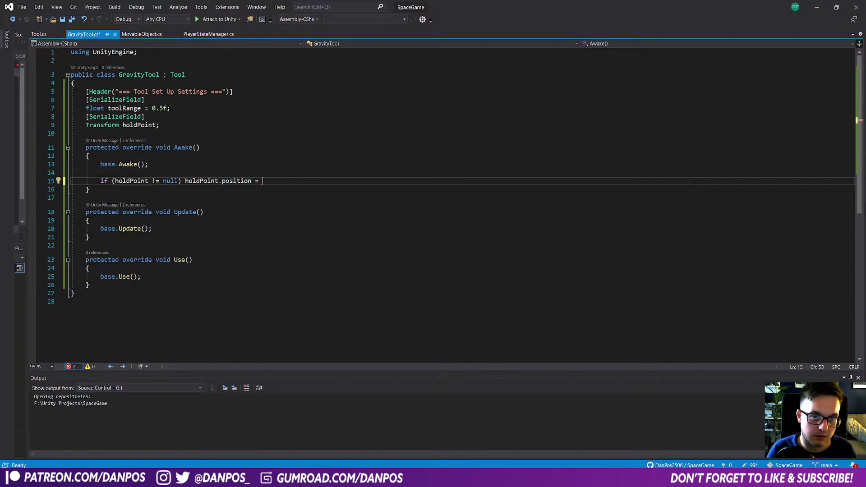
pyautogui.write('= transform.fo')
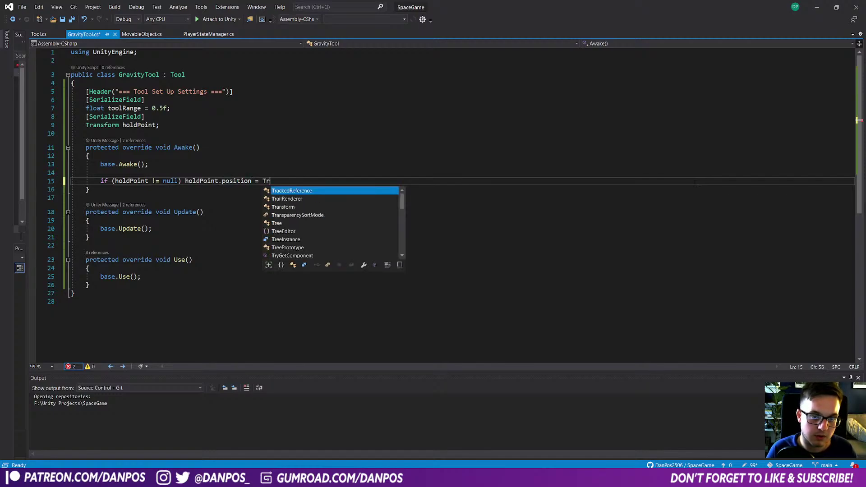
pyautogui.press('Tab')
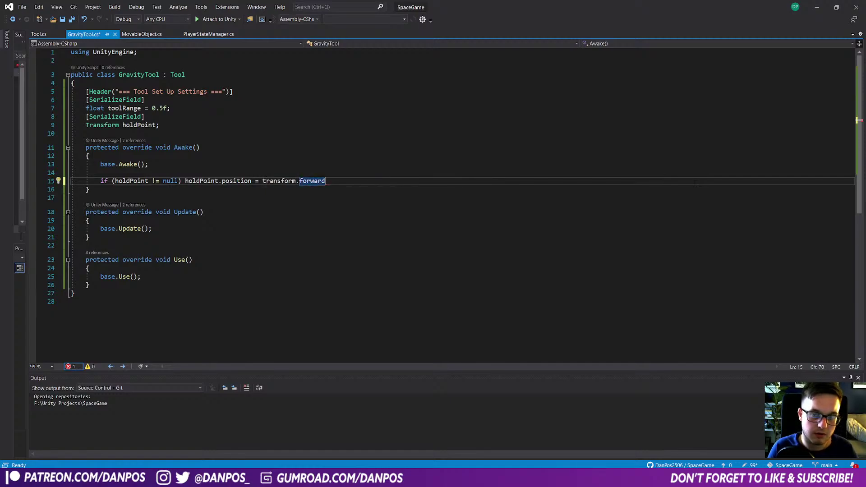
pyautogui.write('* tool')
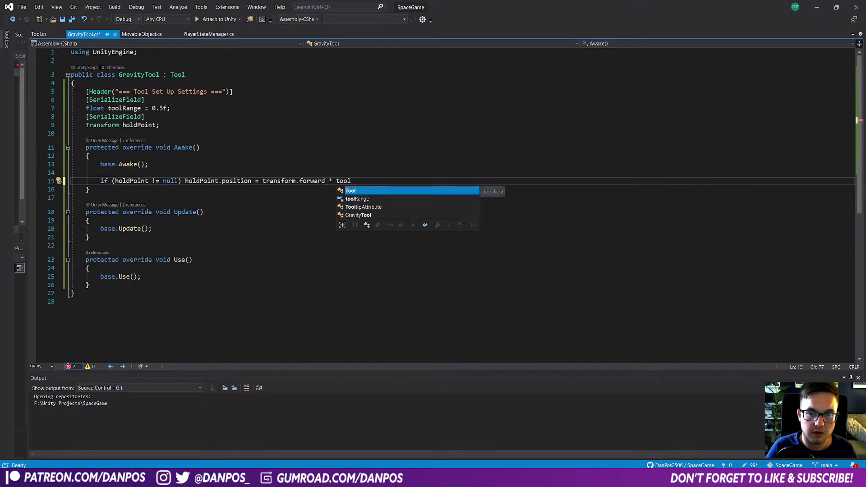
pyautogui.press('Down')
pyautogui.press('Tab')
pyautogui.write(';')
pyautogui.hotkey('ctrl', 's')
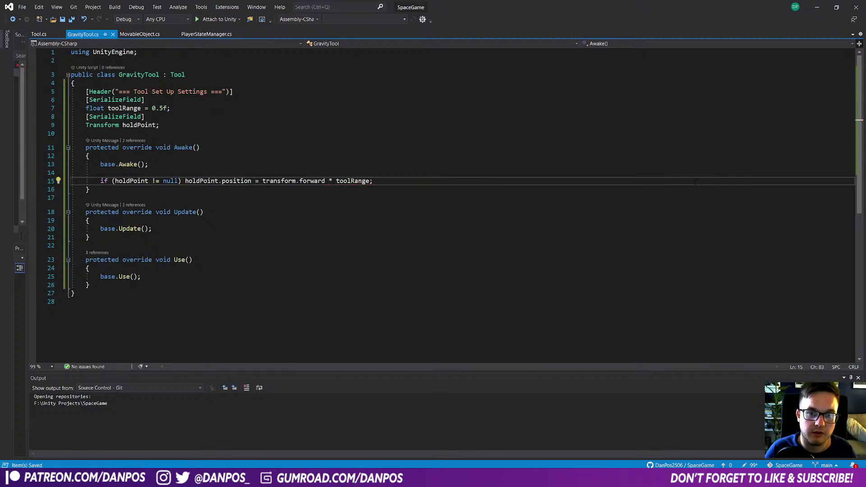
# Step: Add an empty private OnDrawGizmos method below the Use method
pyautogui.scroll(-1, 695, 182)
pyautogui.click(695, 259)
pyautogui.press('Return')
pyautogui.press('Return')
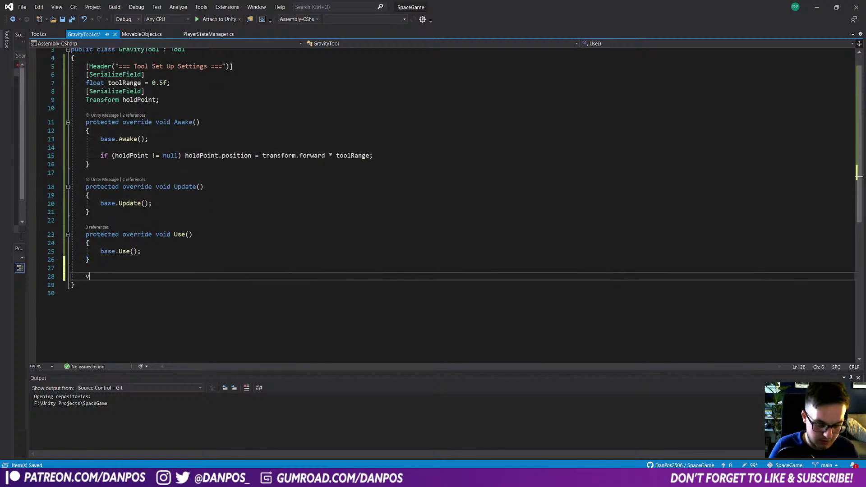
pyautogui.write('void OnDr')
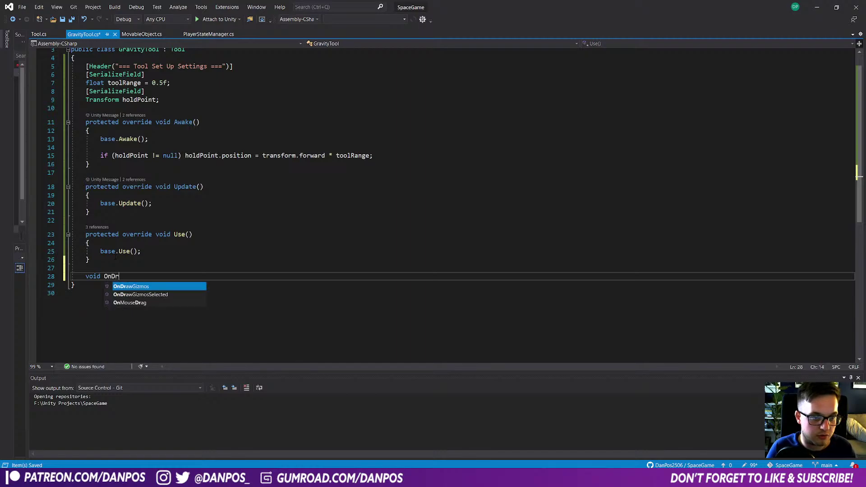
pyautogui.press('Tab')
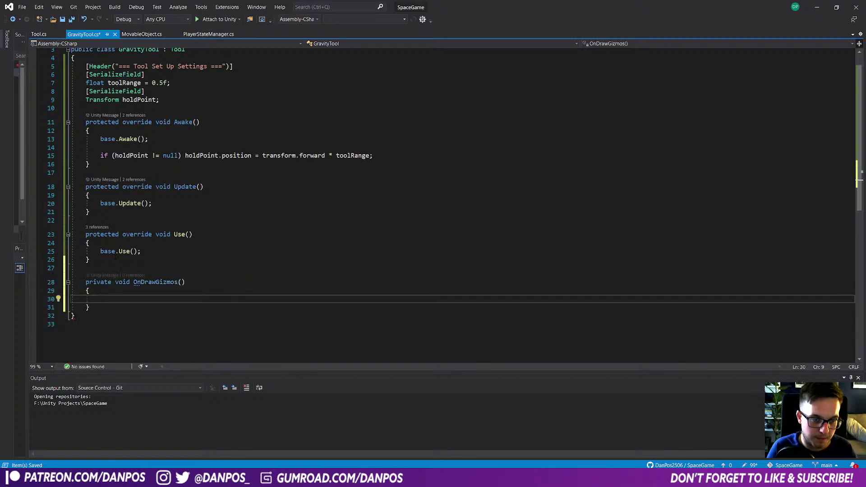
# Step: Start a Gizmos.DrawSphere call inside the OnDrawGizmos method
pyautogui.write('Gizmos')
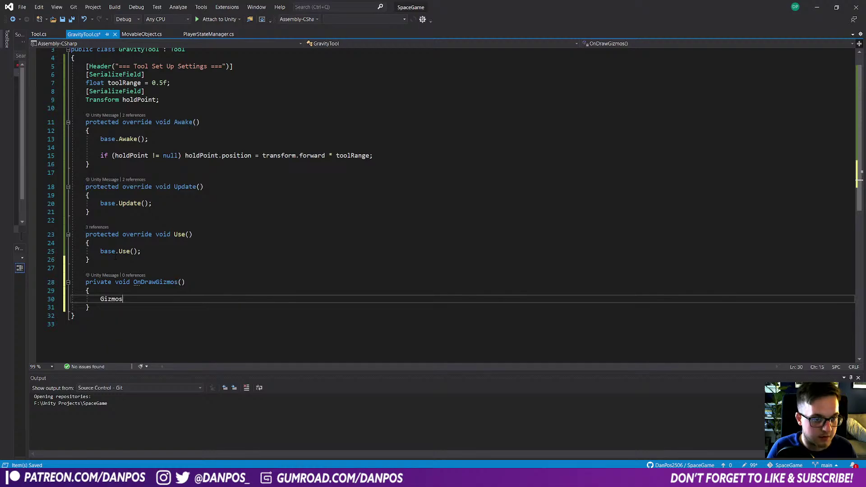
pyautogui.write('.dr')
pyautogui.press('Down')
pyautogui.press('Down')
pyautogui.press('Down')
pyautogui.press('Down')
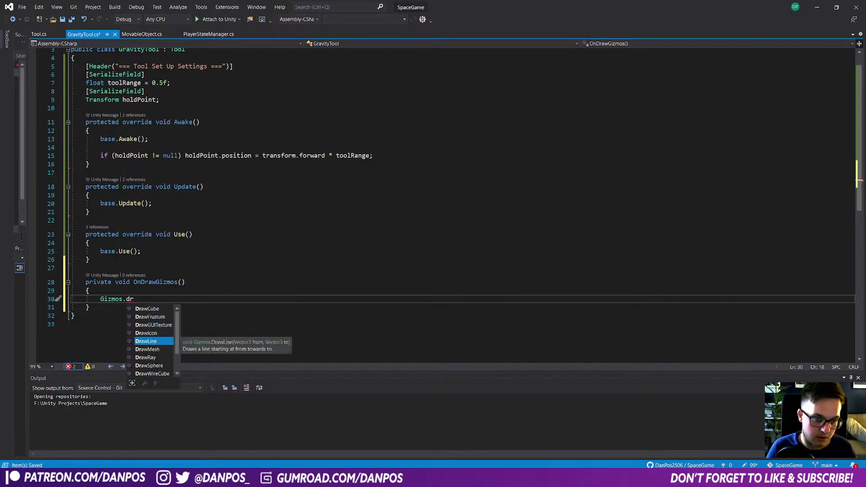
pyautogui.write('awsp(')
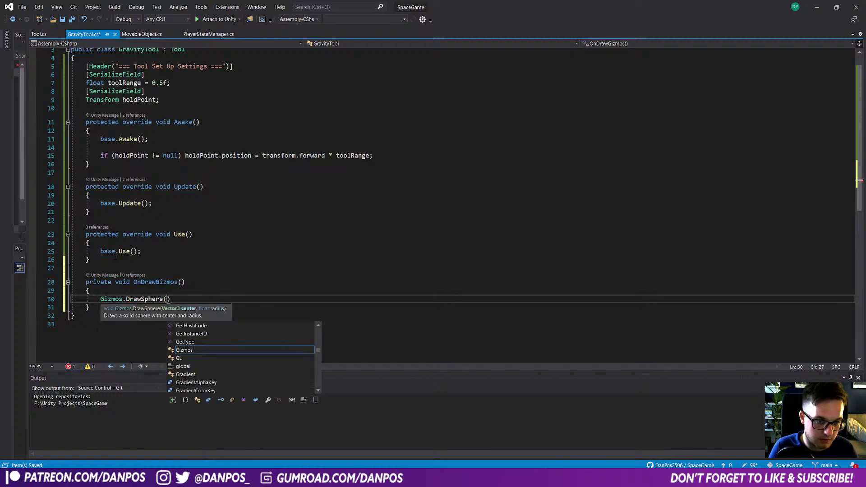
# Step: Give DrawSphere the centre transform.forward * toolRange and the radius 1f, end the statement and save the script
pyautogui.write('transform.forward')
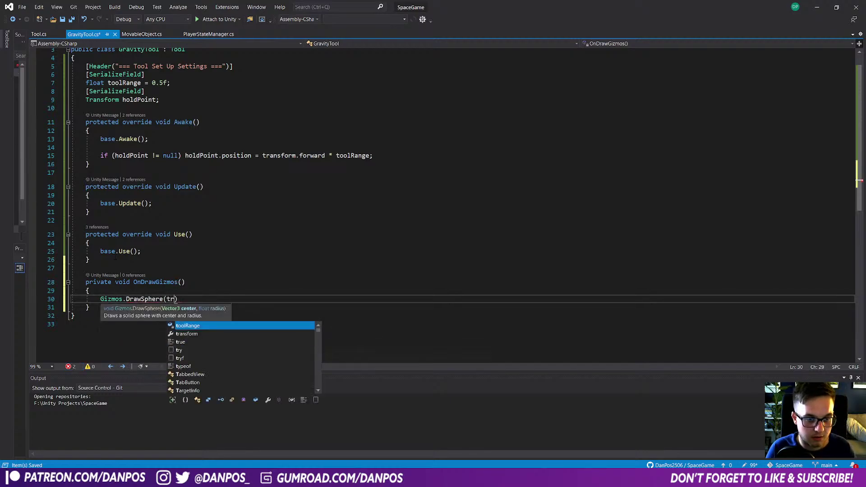
pyautogui.write(' * ')
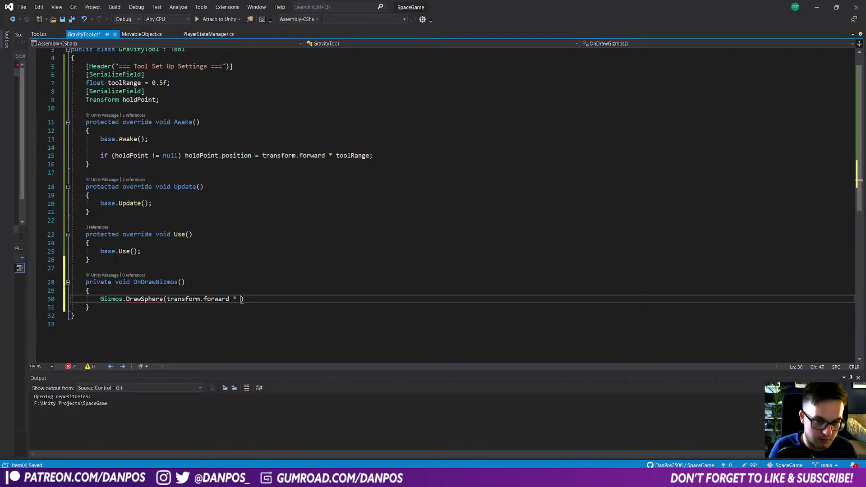
pyautogui.write('Tool')
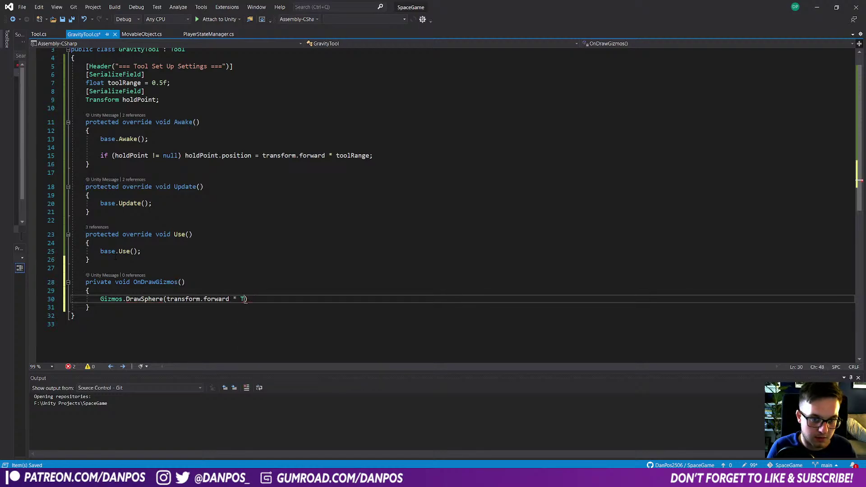
pyautogui.write('oolRange, ')
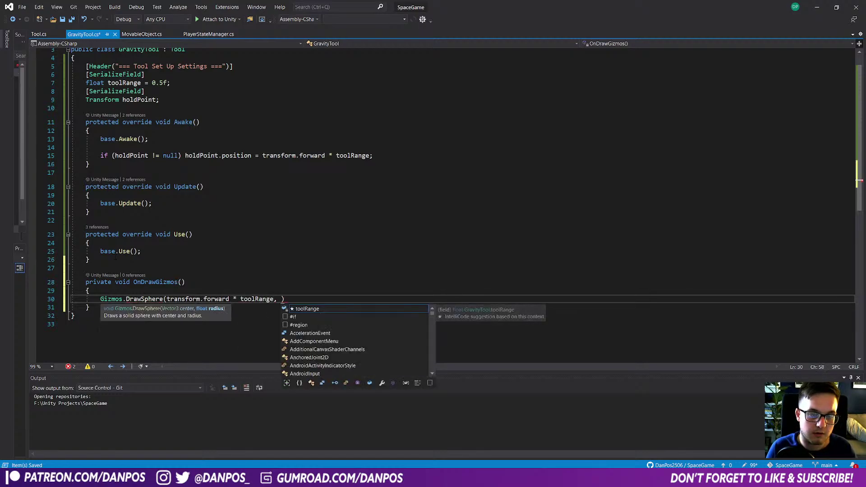
pyautogui.write('1f);')
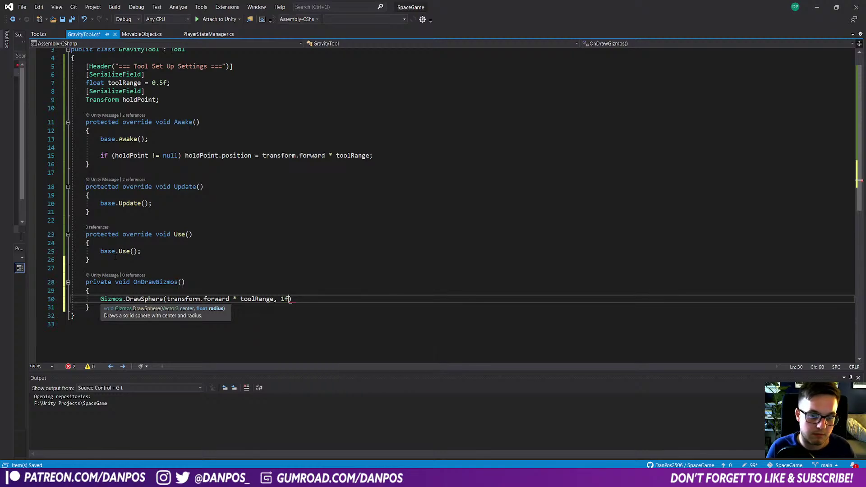
pyautogui.hotkey('ctrl', 's')
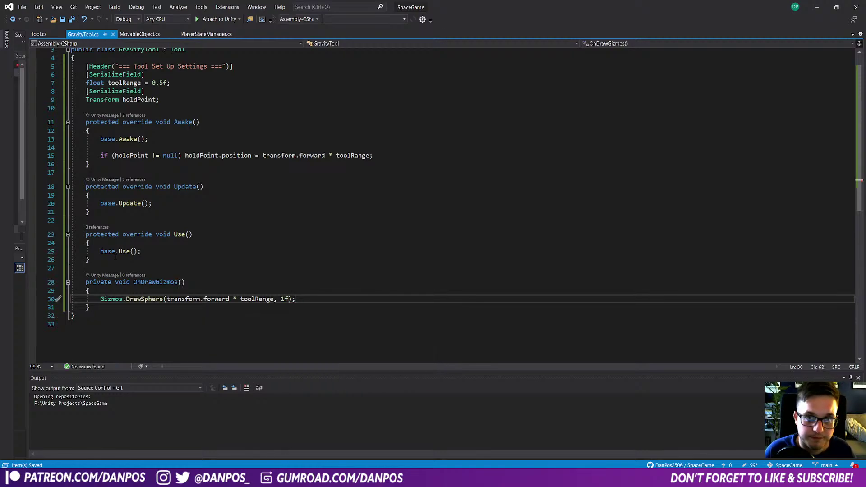